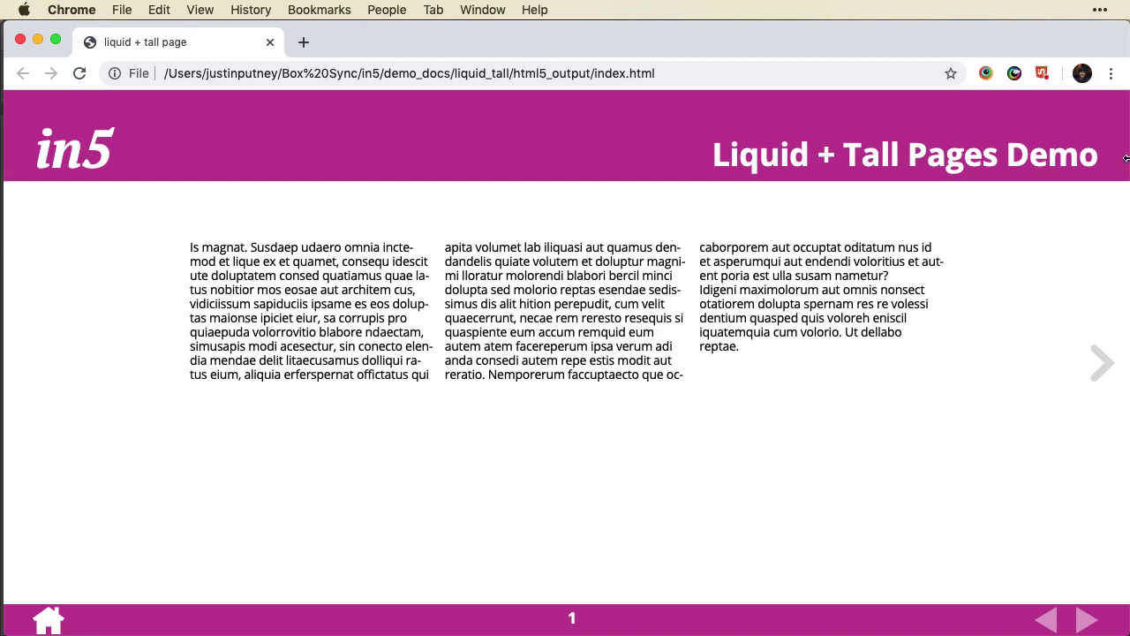
Narrow the Chrome window in three stages down to phone width so the demo reflows to one column
left_click_drag(1127, 159, 975, 184)
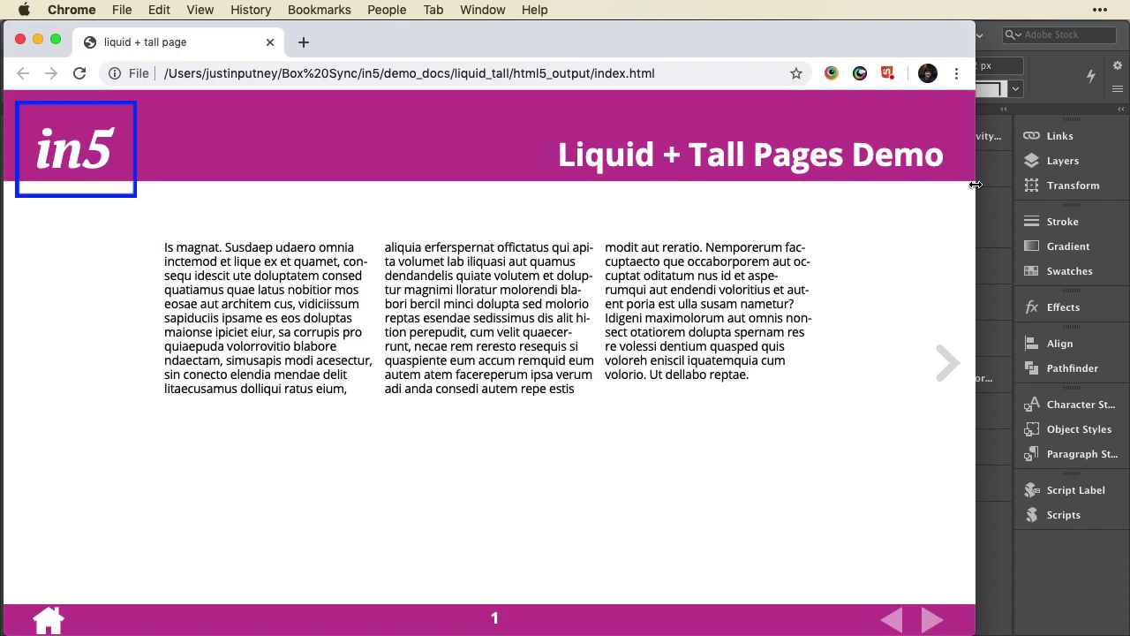
mouse_move(976, 184)
left_mouse_down()
mouse_move(706, 196)
mouse_move(1045, 201)
mouse_move(814, 225)
left_mouse_up()
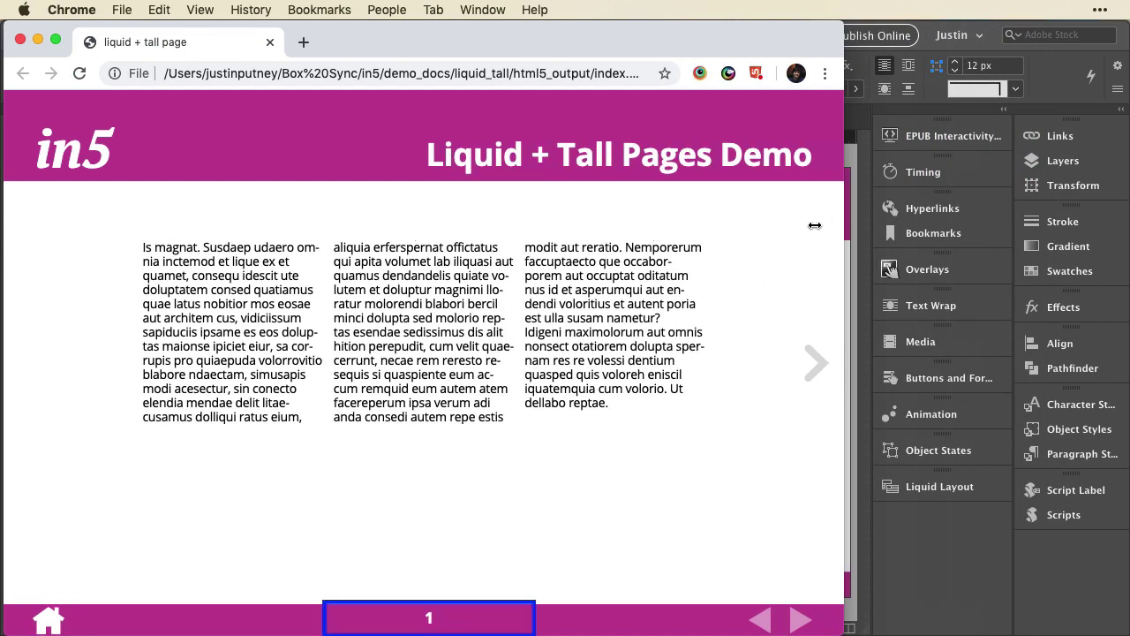
left_click_drag(814, 225, 446, 272)
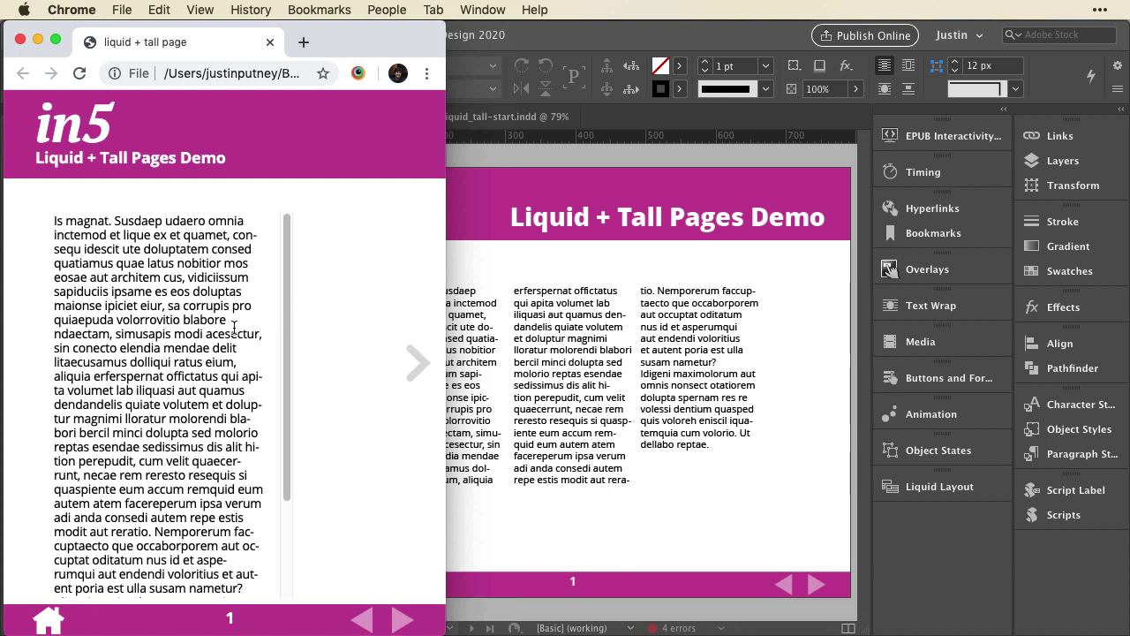
Scroll the phone-width text column, advance the in5 viewer to page 2, and scroll through it
scroll(217, 340, "down", 4)
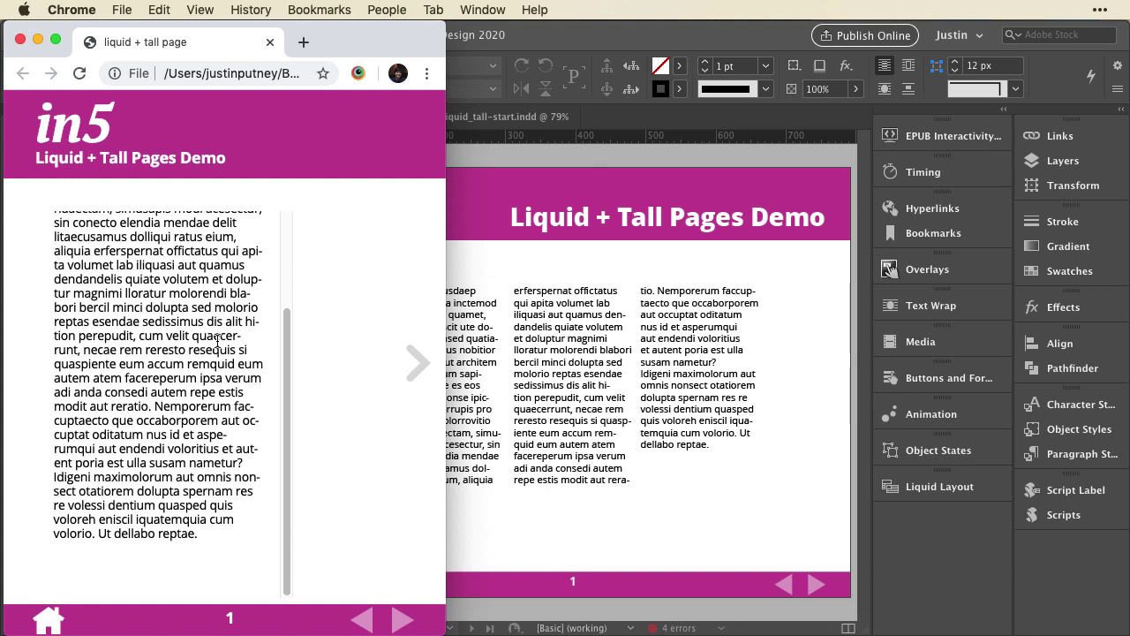
scroll(217, 340, "up", 1)
scroll(217, 340, "up", 3)
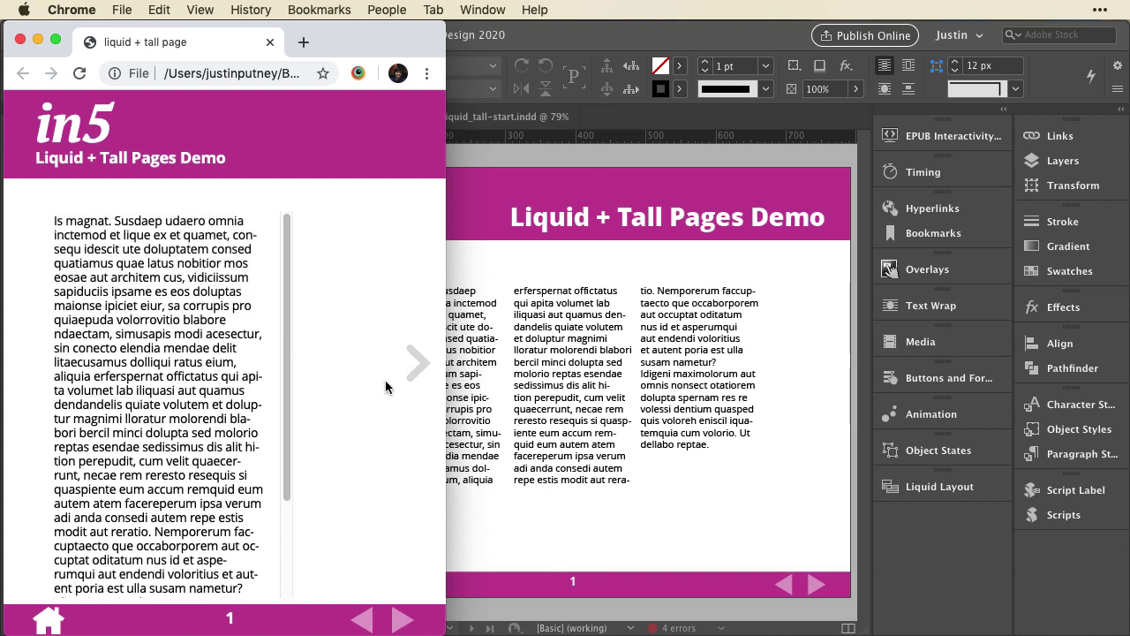
left_click(418, 372)
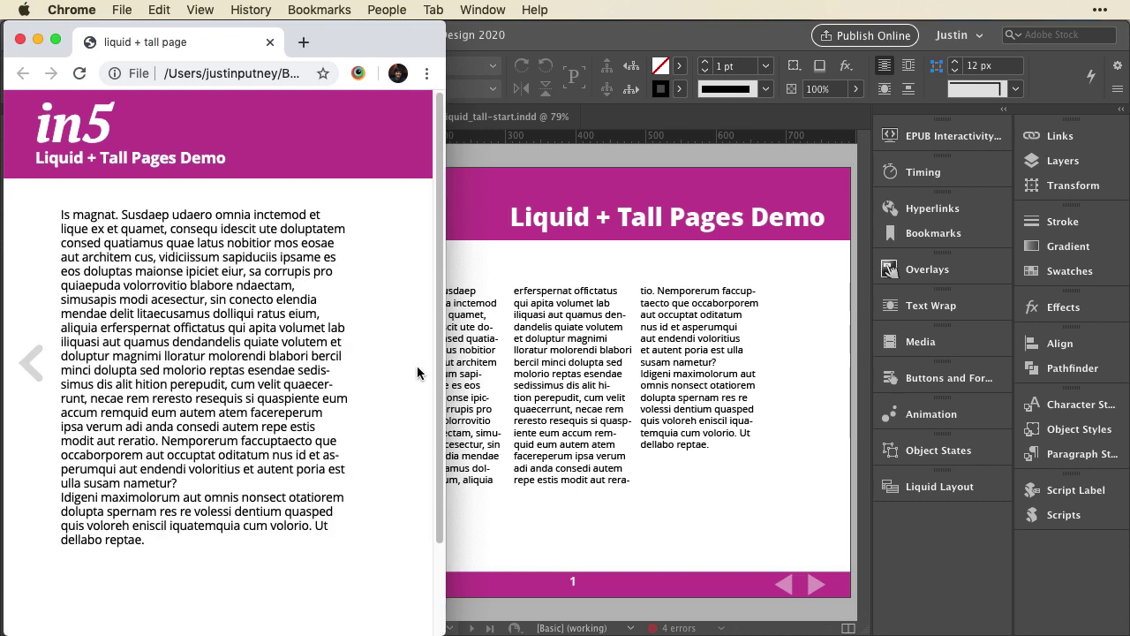
scroll(356, 356, "down", 3)
scroll(356, 356, "up", 3)
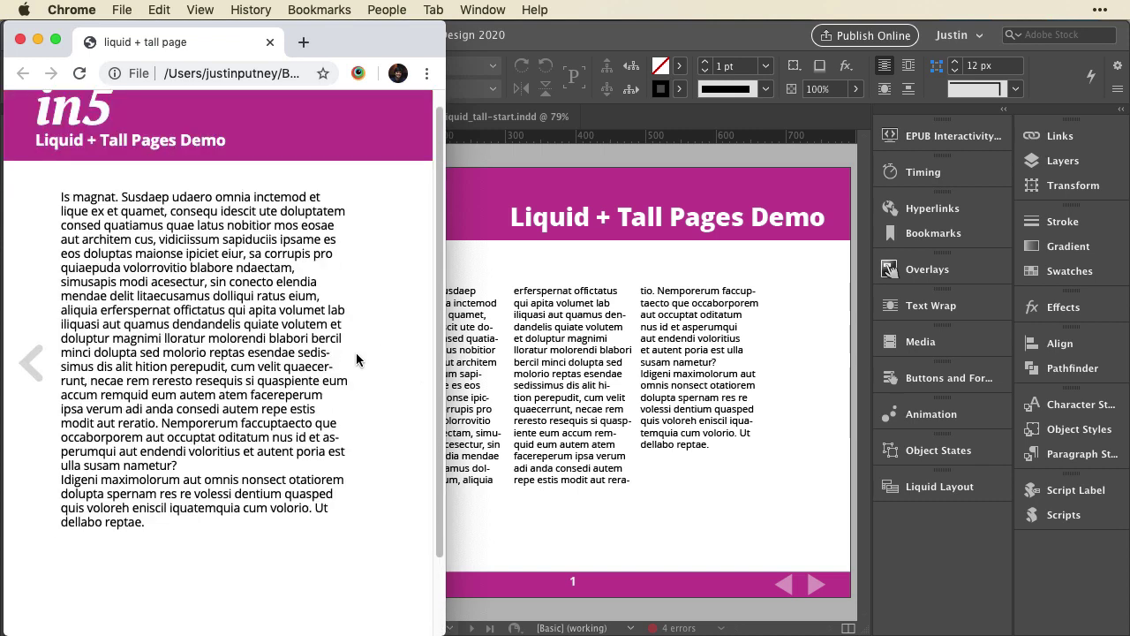
scroll(355, 360, "down", 3)
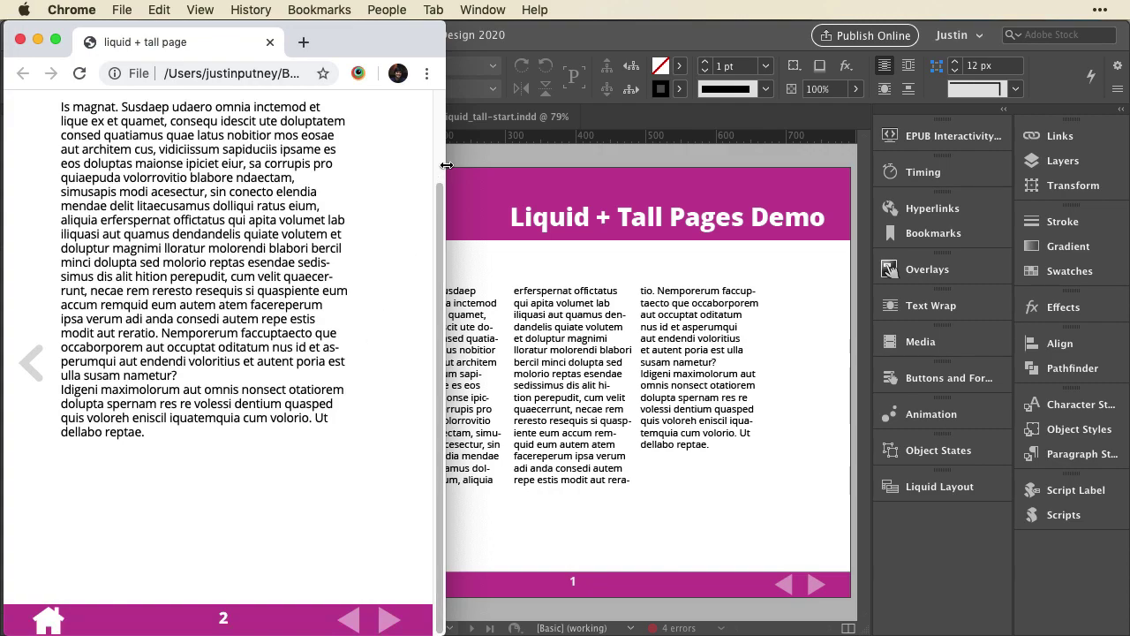
Widen the Chrome window and scroll down and back up through the wider tall page 2
left_click_drag(445, 165, 867, 153)
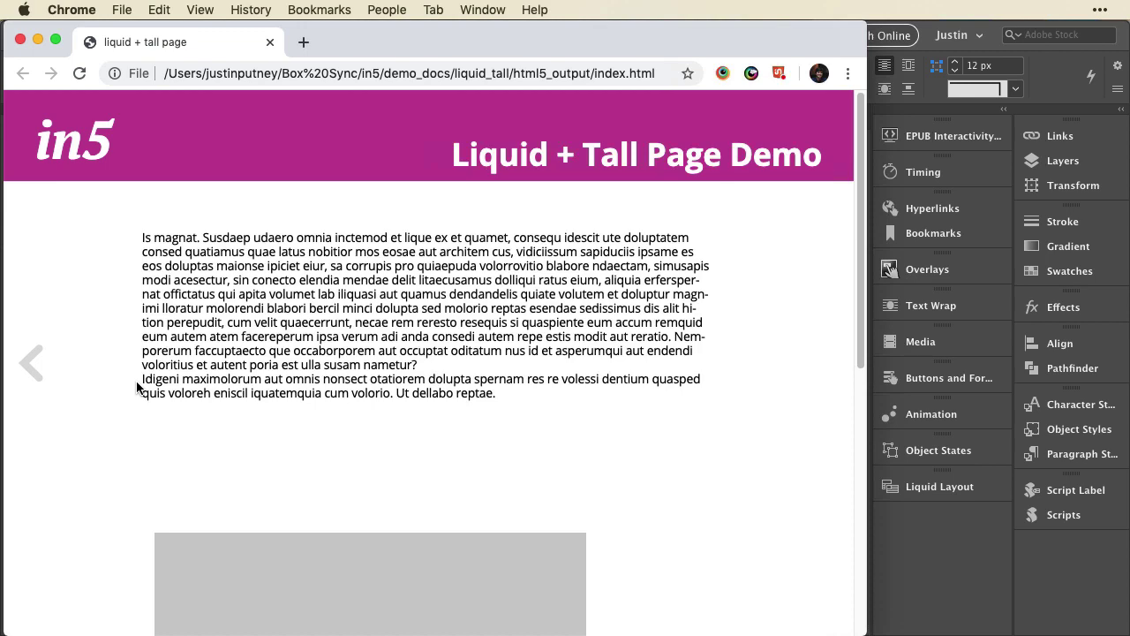
scroll(126, 394, "down", 10)
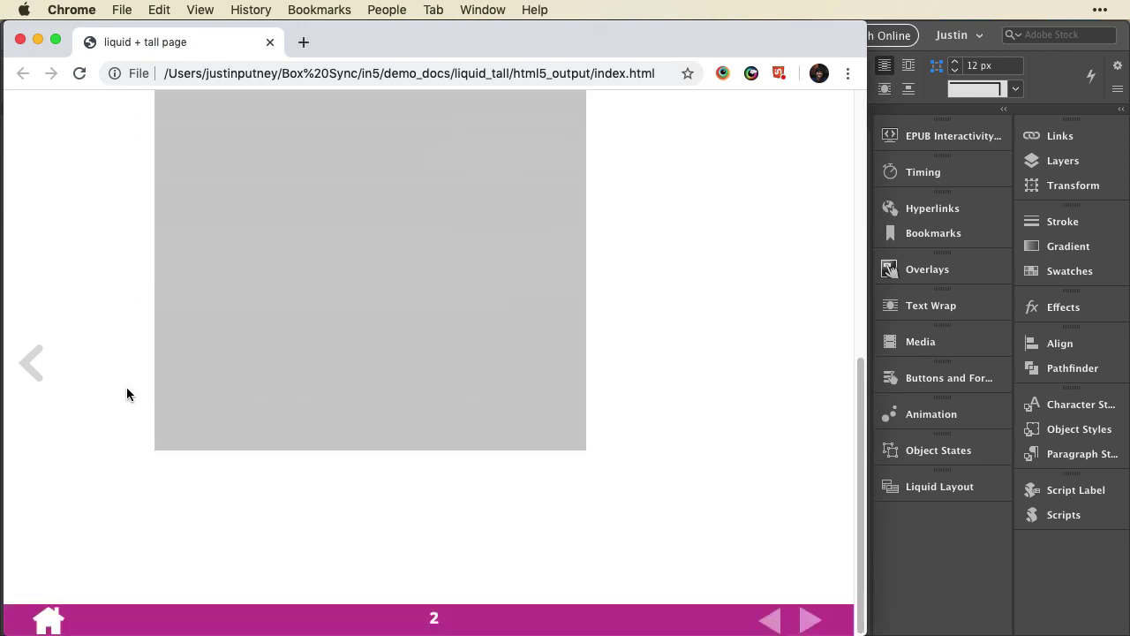
scroll(127, 394, "up", 7)
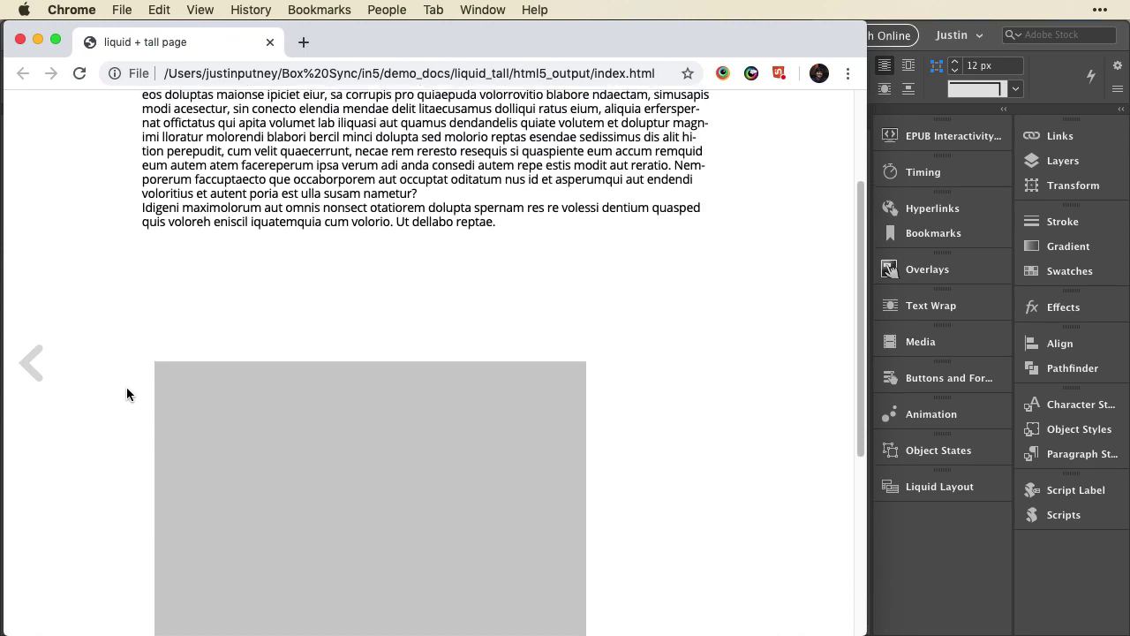
scroll(126, 394, "up", 4)
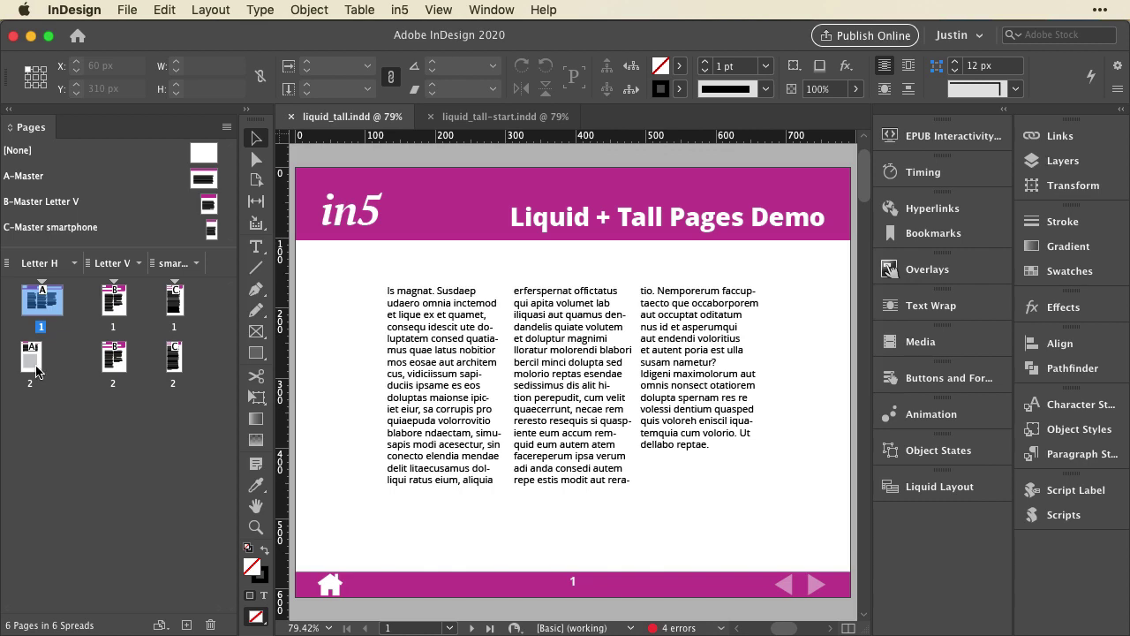
Go to page 2 of the horizontal layout and scroll through the tall page
left_click(37, 371)
double_click(37, 372)
scroll(583, 342, "up", 5)
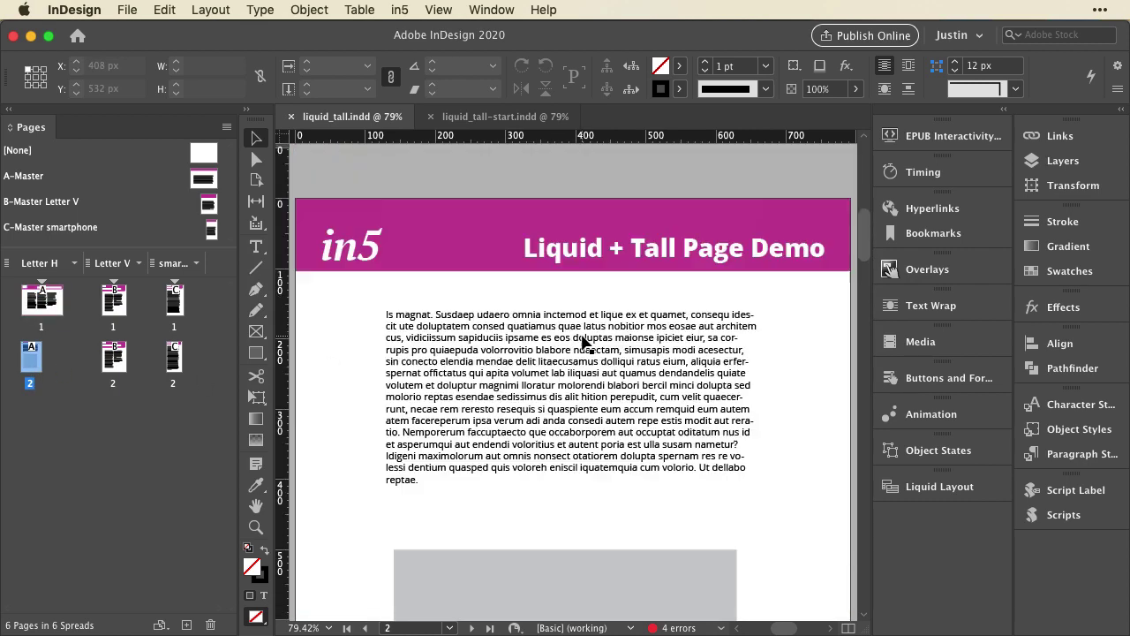
scroll(583, 343, "up", 10)
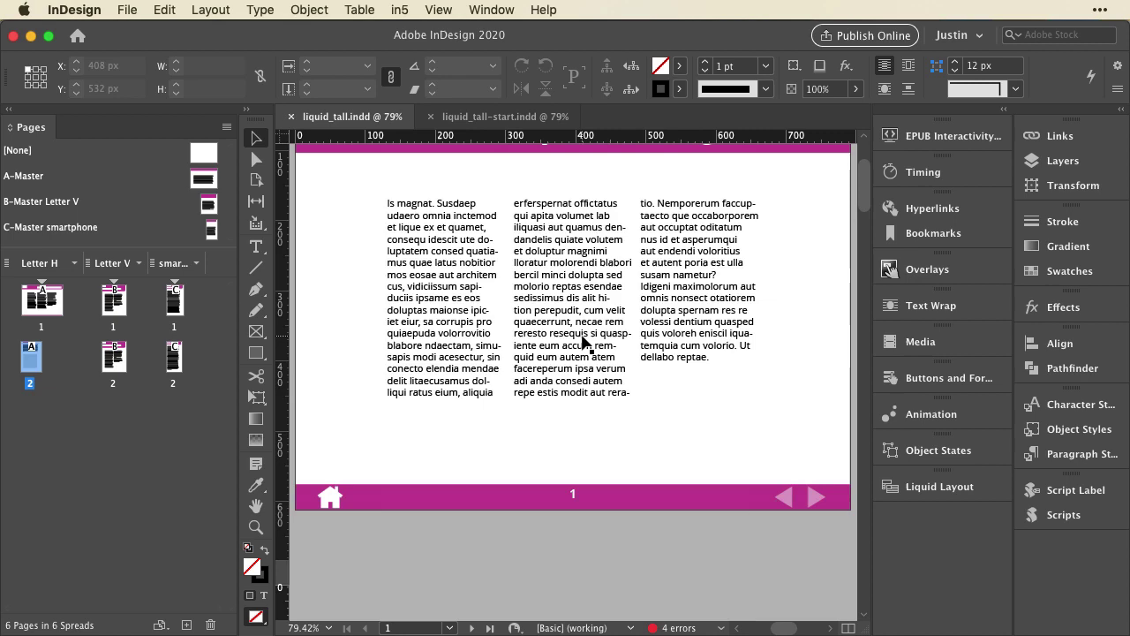
scroll(582, 342, "up", 2)
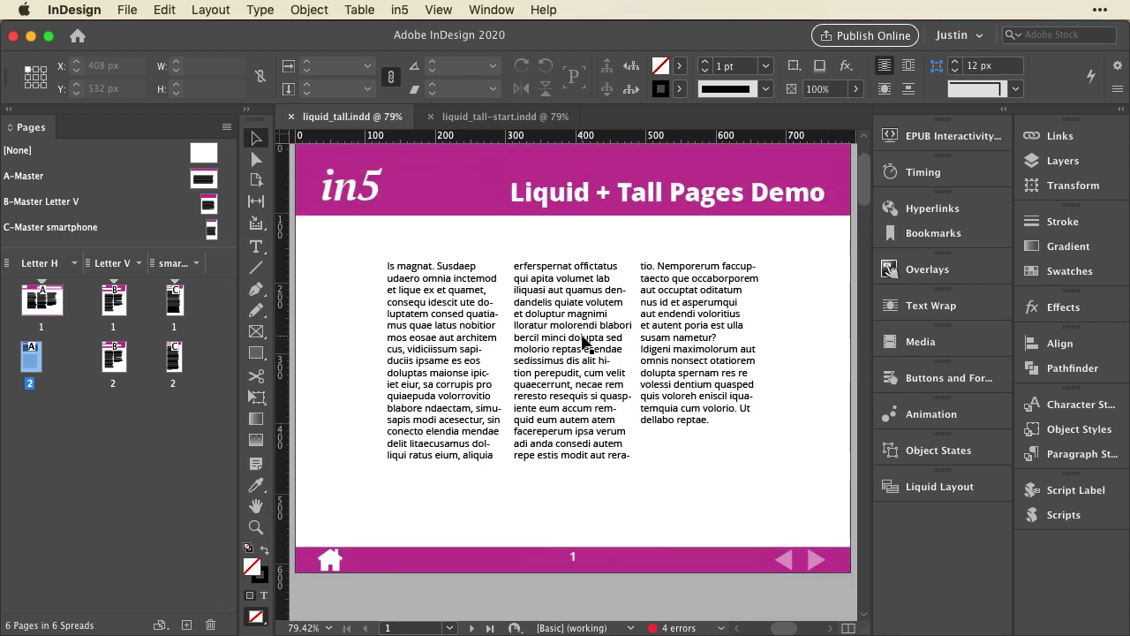
scroll(583, 342, "down", 15)
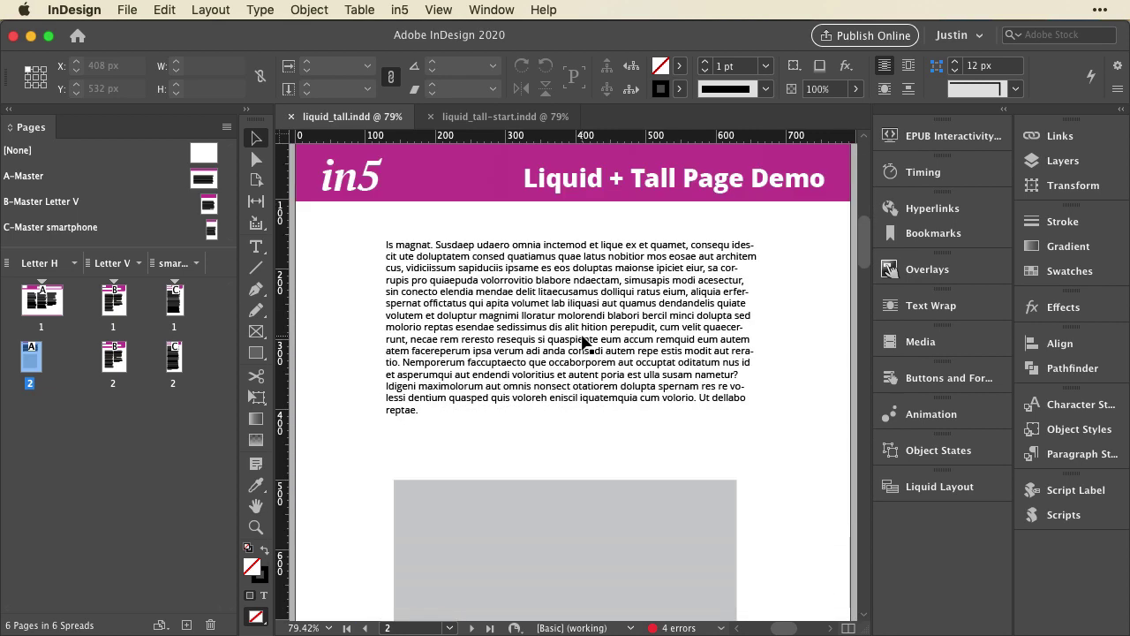
scroll(583, 342, "down", 10)
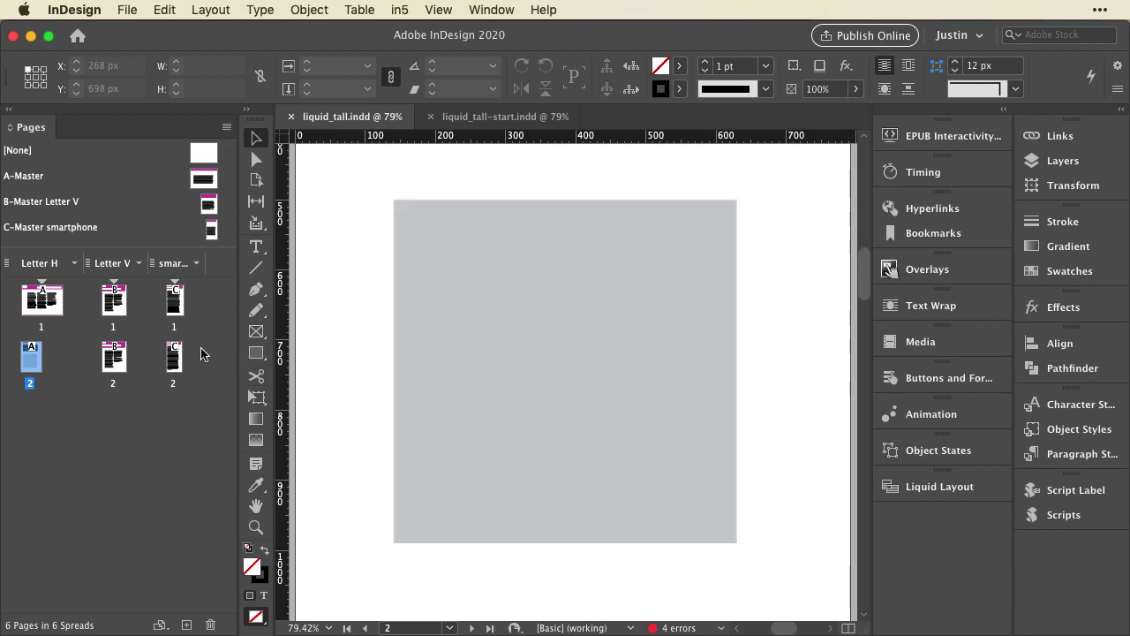
Fit smartphone page 1 in the window, nudge its body text frame, then select page 2's text frame
double_click(170, 310)
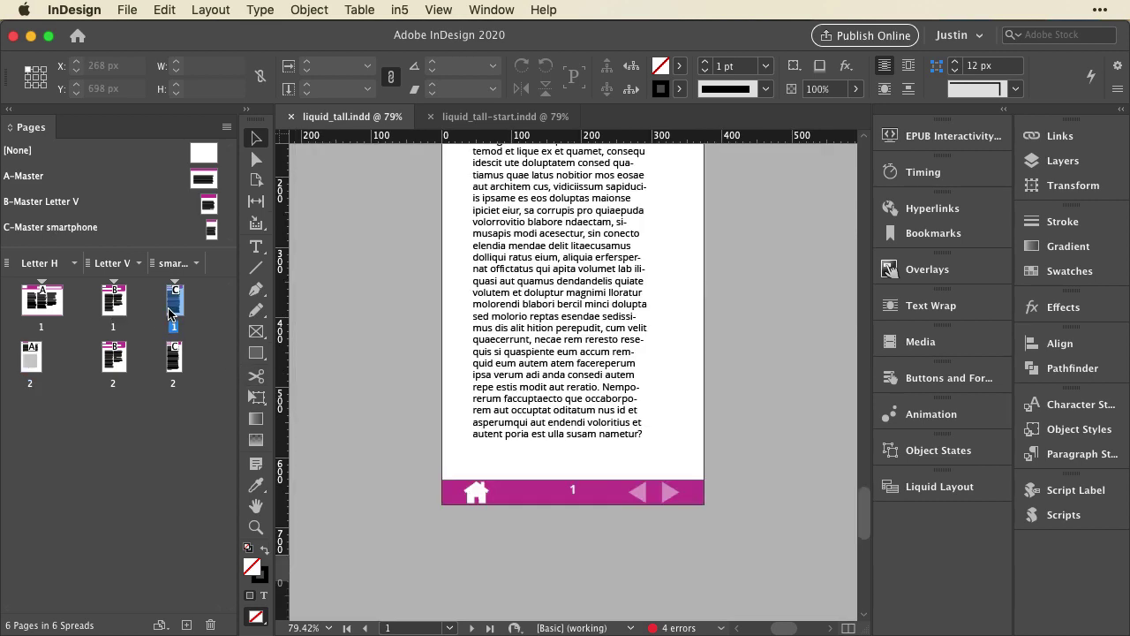
scroll(346, 353, "up", 4)
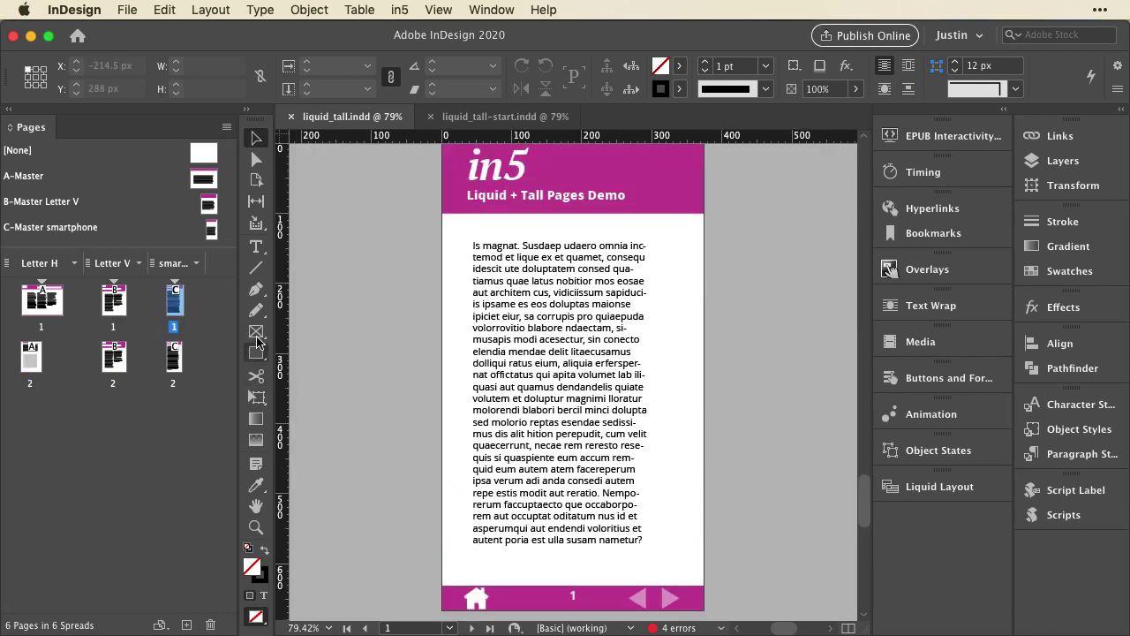
double_click(179, 306)
left_click(480, 362)
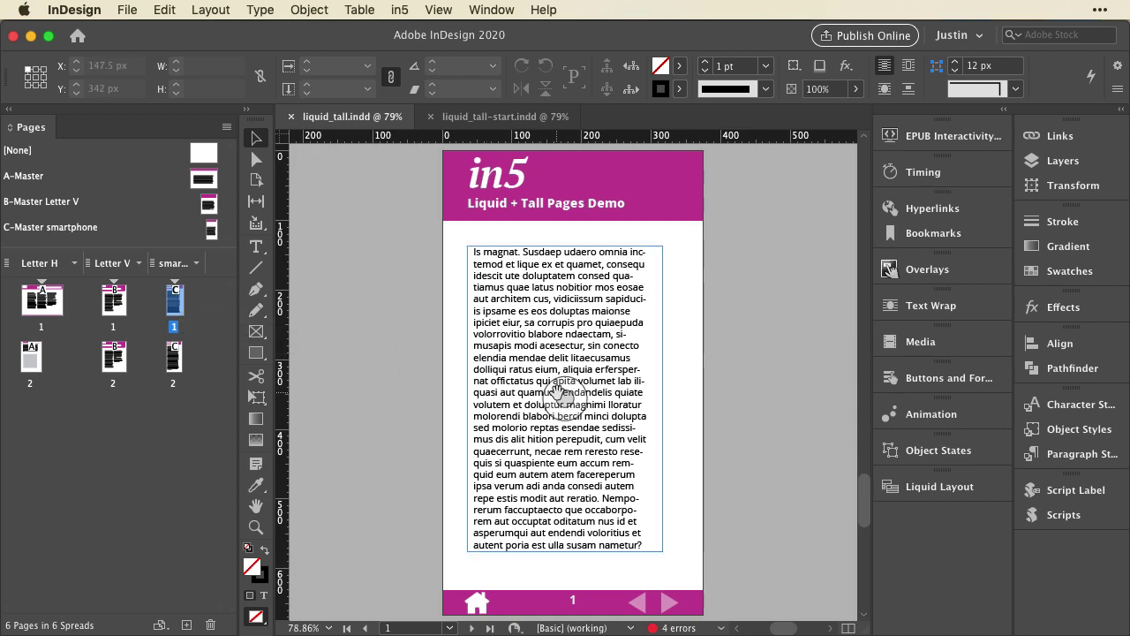
left_click_drag(558, 391, 568, 361)
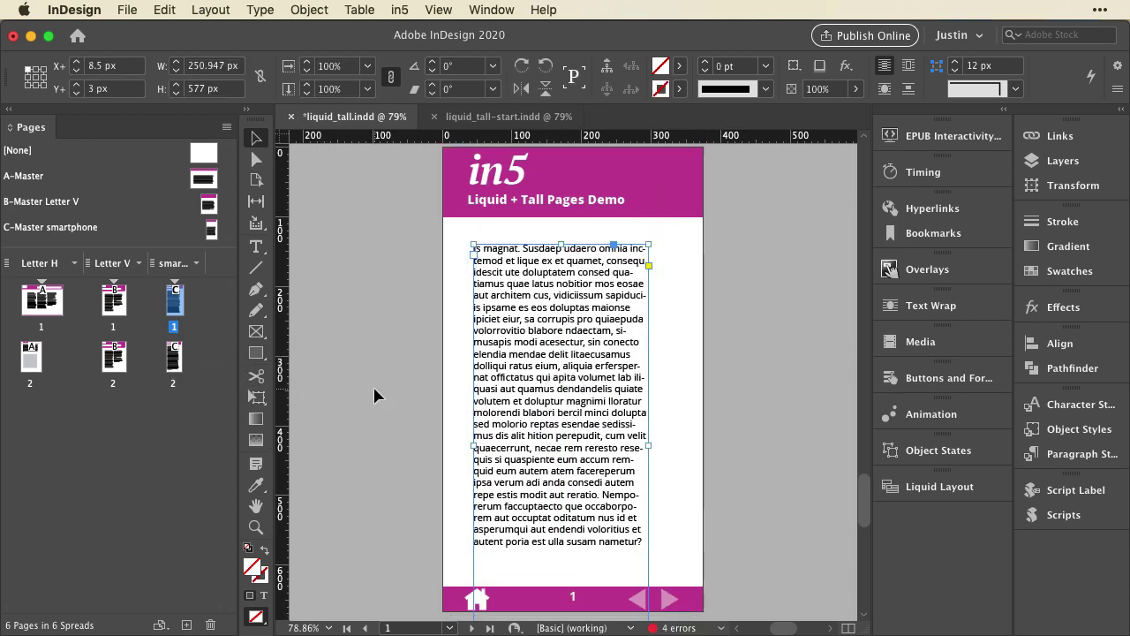
scroll(374, 393, "down", 10)
scroll(374, 395, "down", 8)
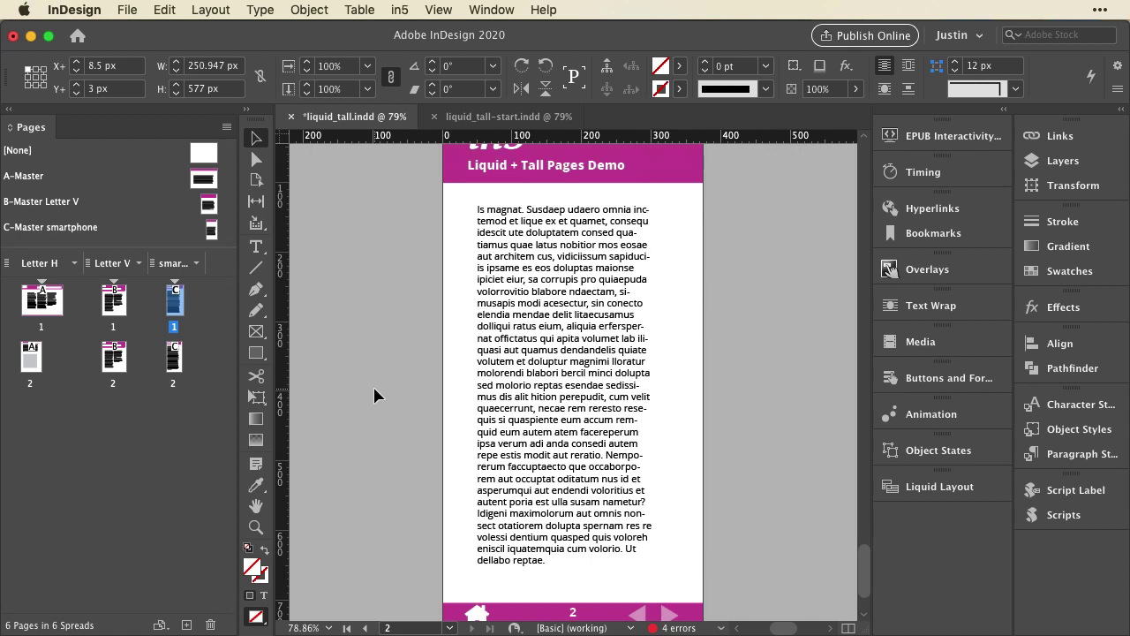
left_click(537, 430)
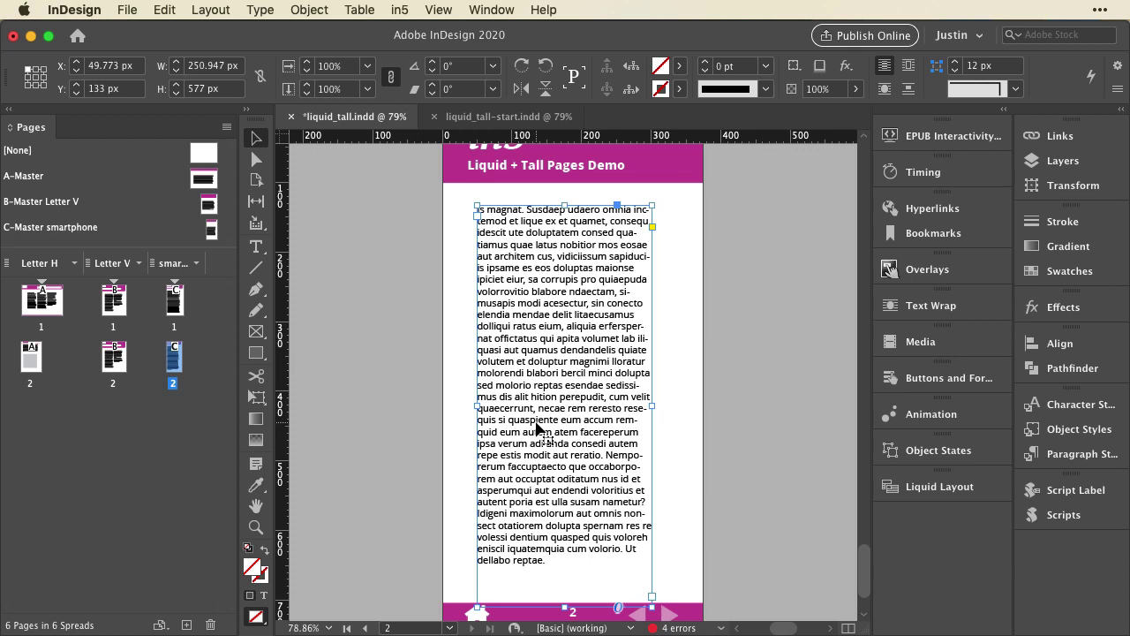
In liquid_tall-start.indd, duplicate the horizontal layout's first page as page 2 beneath it
left_click(484, 116)
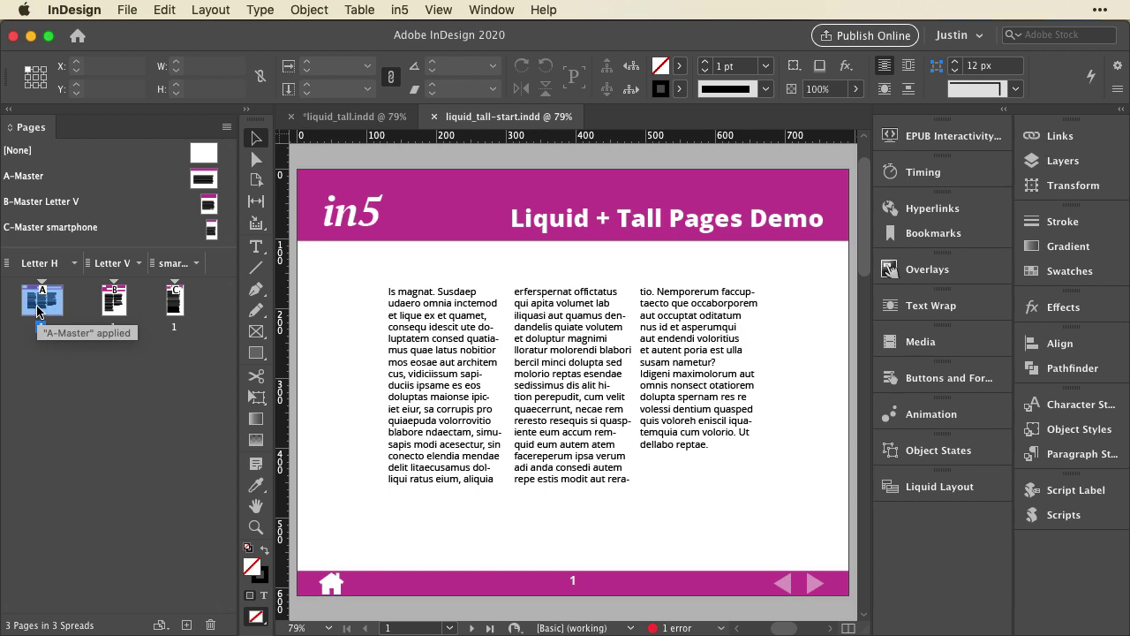
left_click_drag(37, 311, 186, 624)
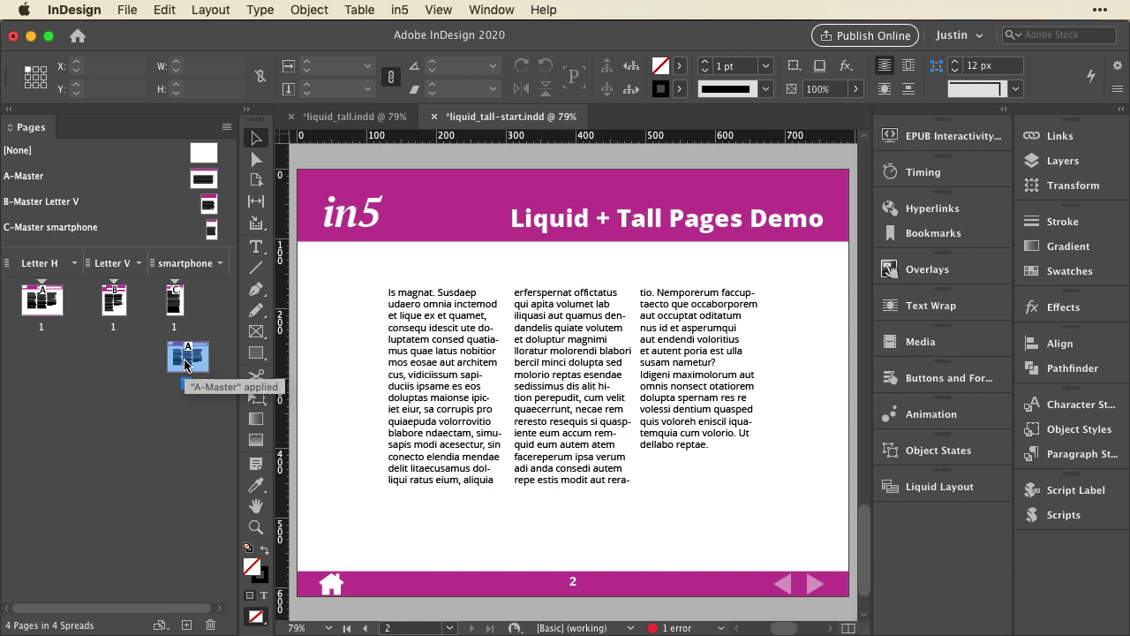
left_click_drag(185, 365, 77, 323)
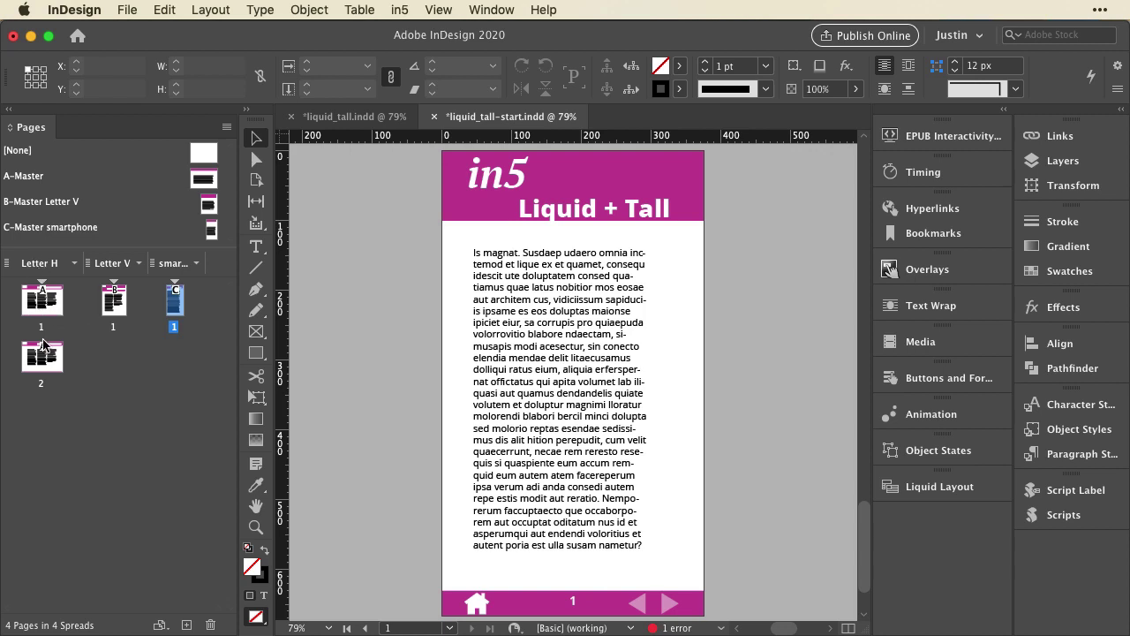
Add a B-Master page 2 to the Letter V layout and a second page to the smartphone layout
double_click(113, 302)
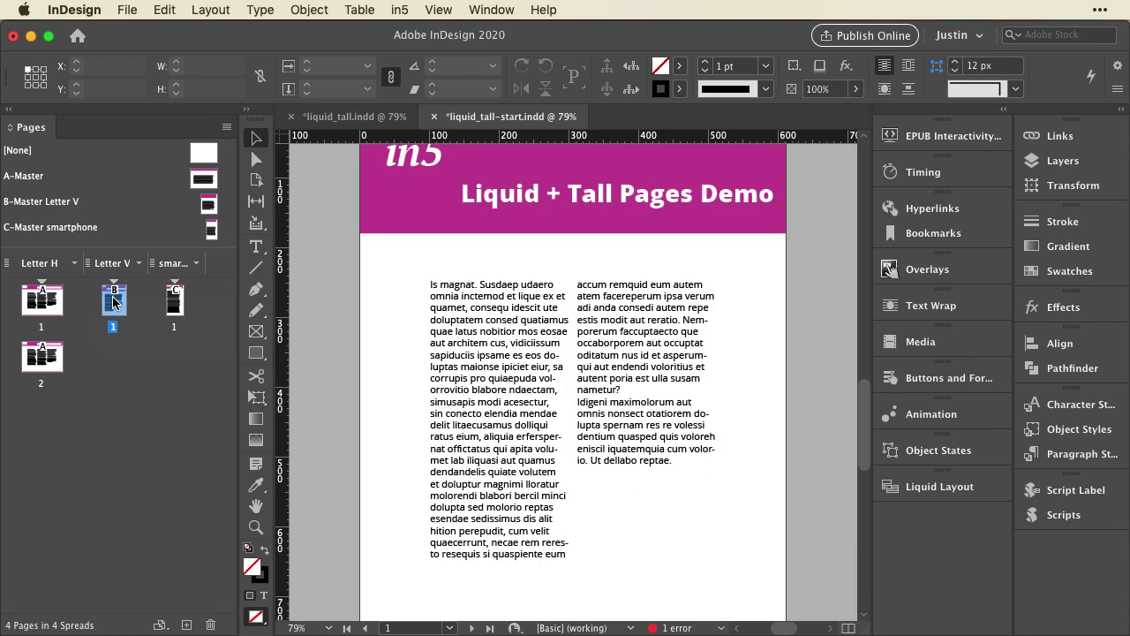
left_click(186, 625)
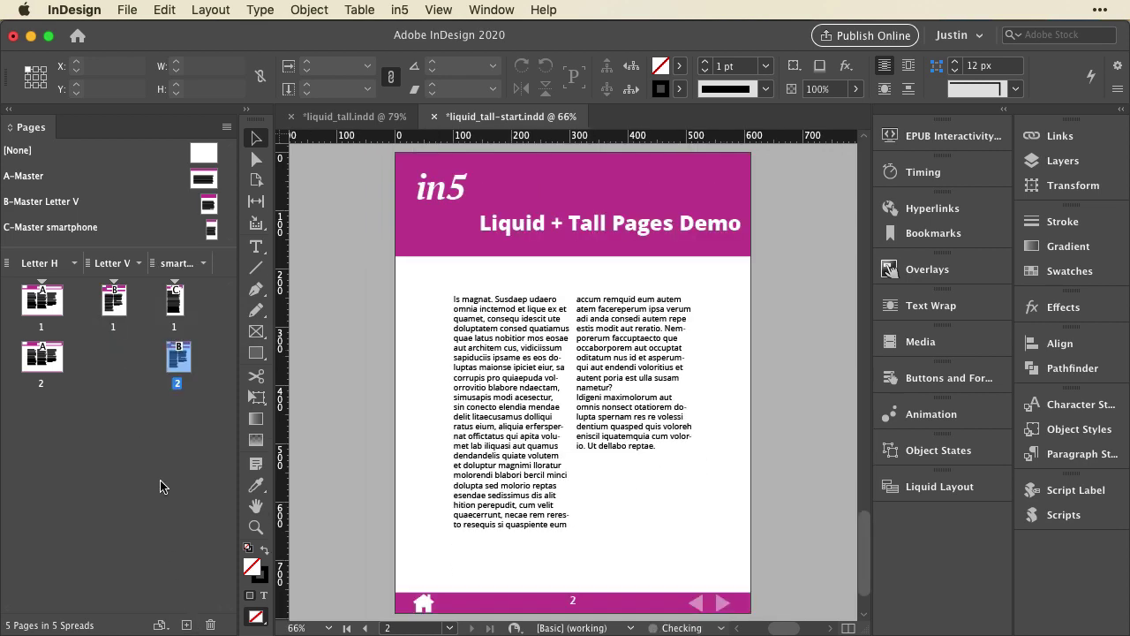
left_click_drag(175, 366, 145, 316)
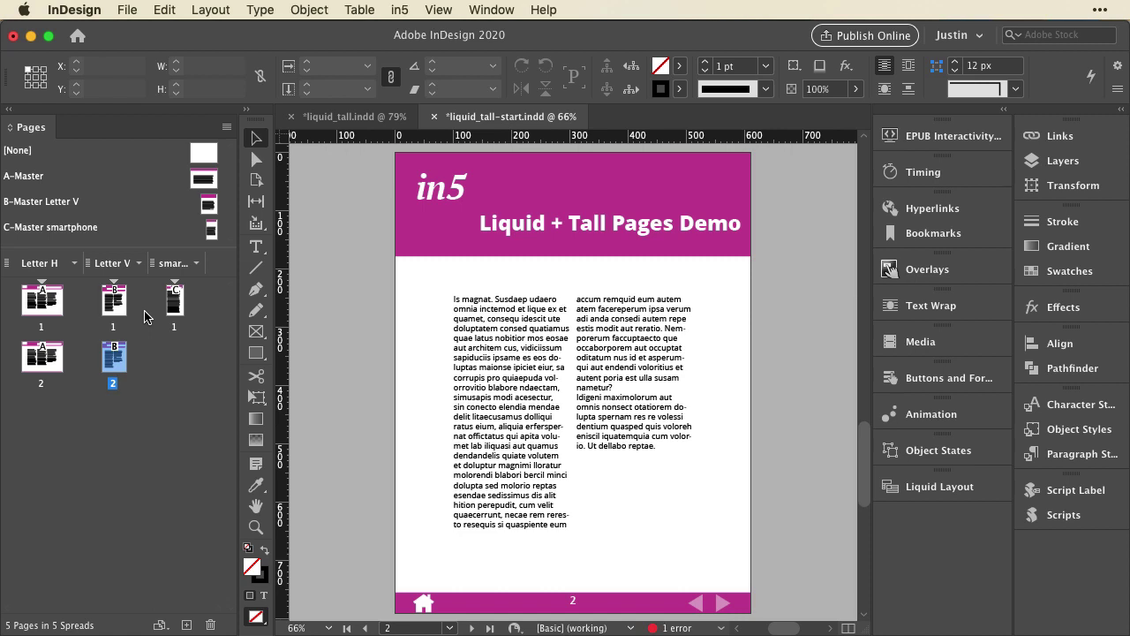
double_click(174, 300)
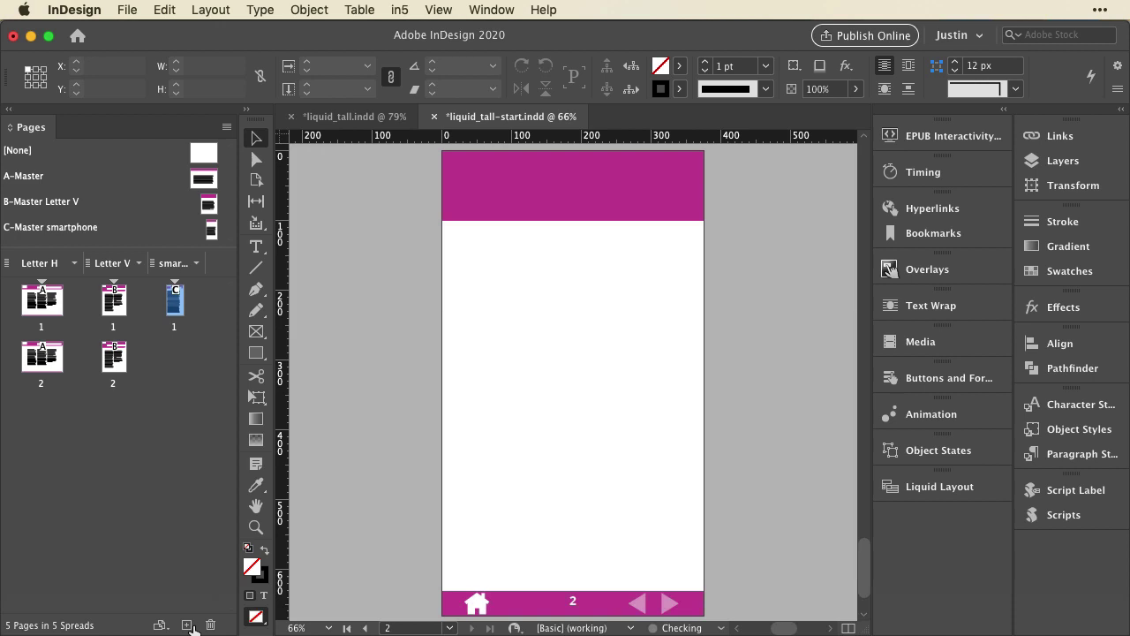
left_click(187, 624)
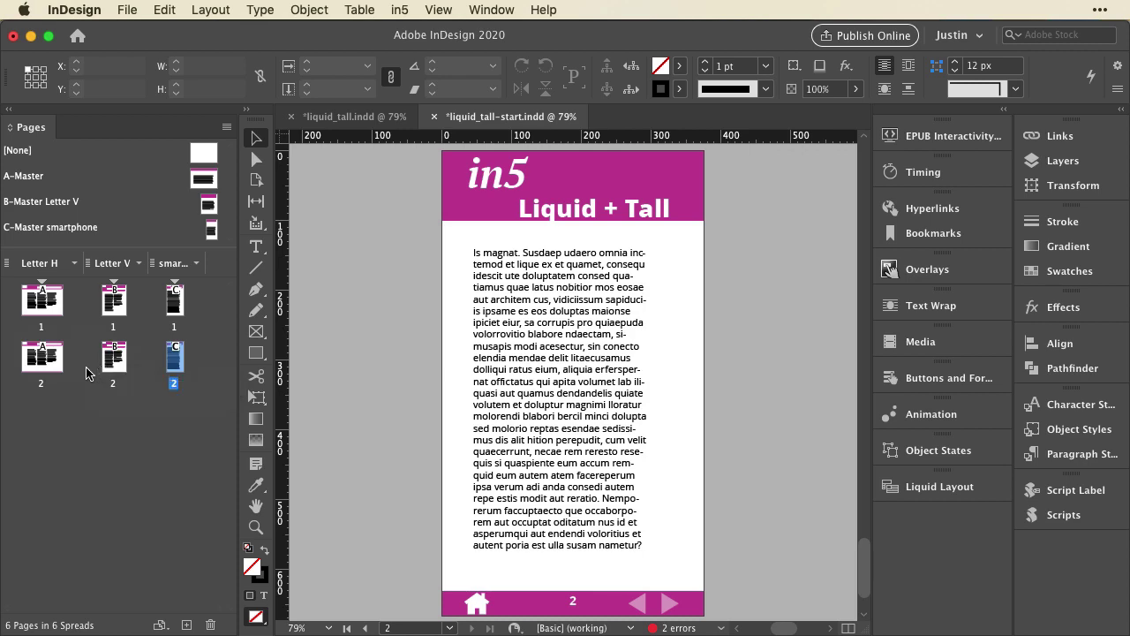
Use the Page tool to set Letter H page 2's height to 1200 px, making it 792 × 1200 px
double_click(41, 359)
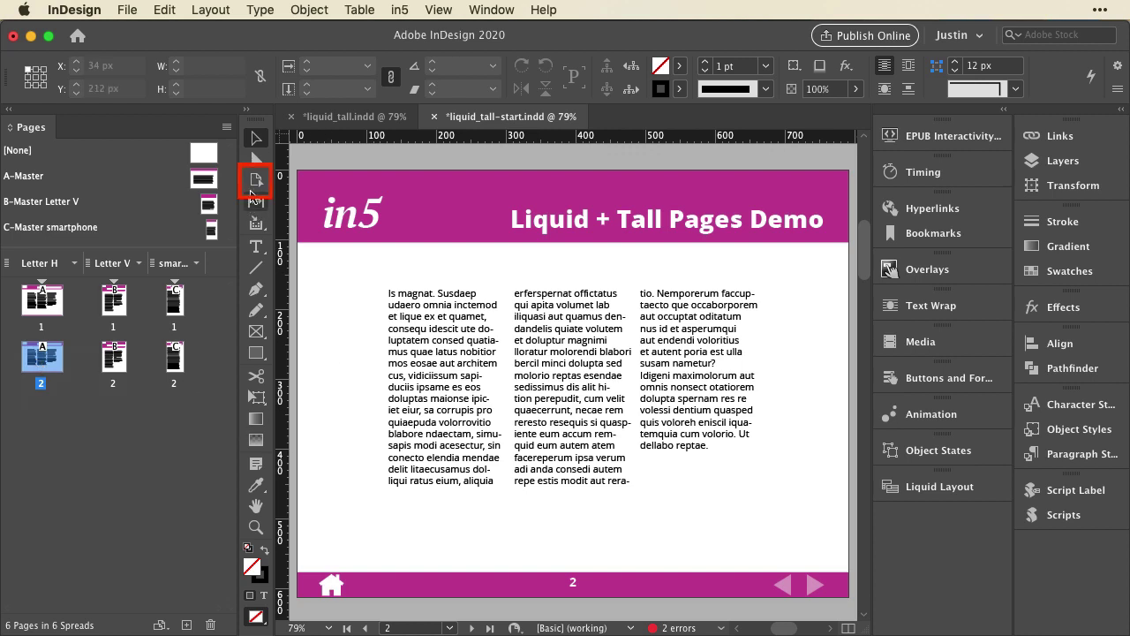
left_click(256, 182)
left_click(256, 186)
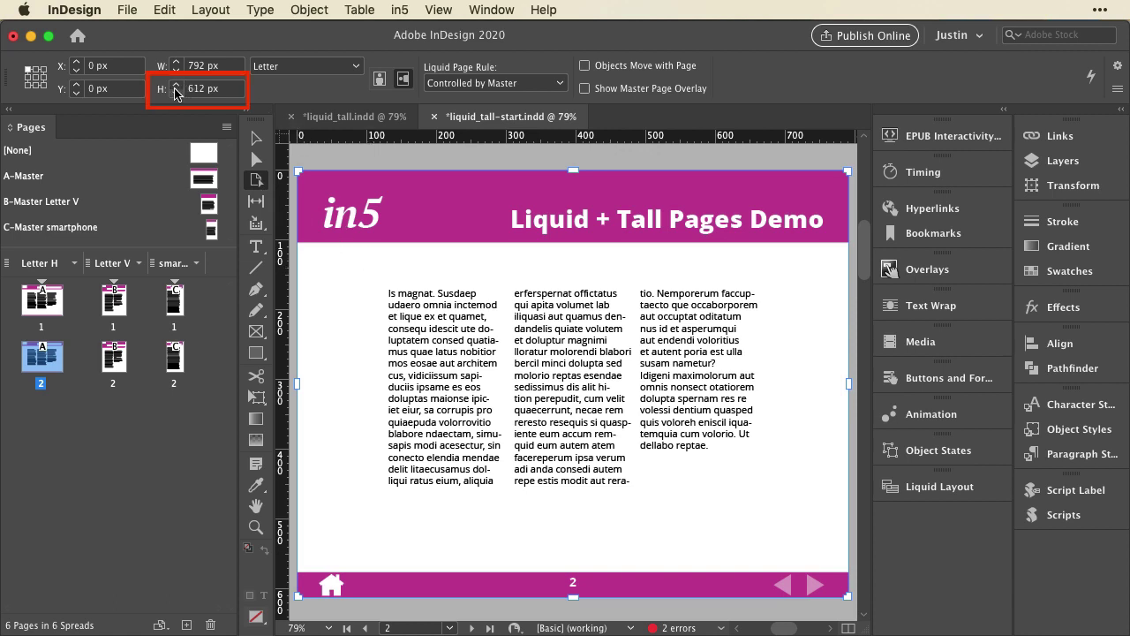
left_click(203, 91)
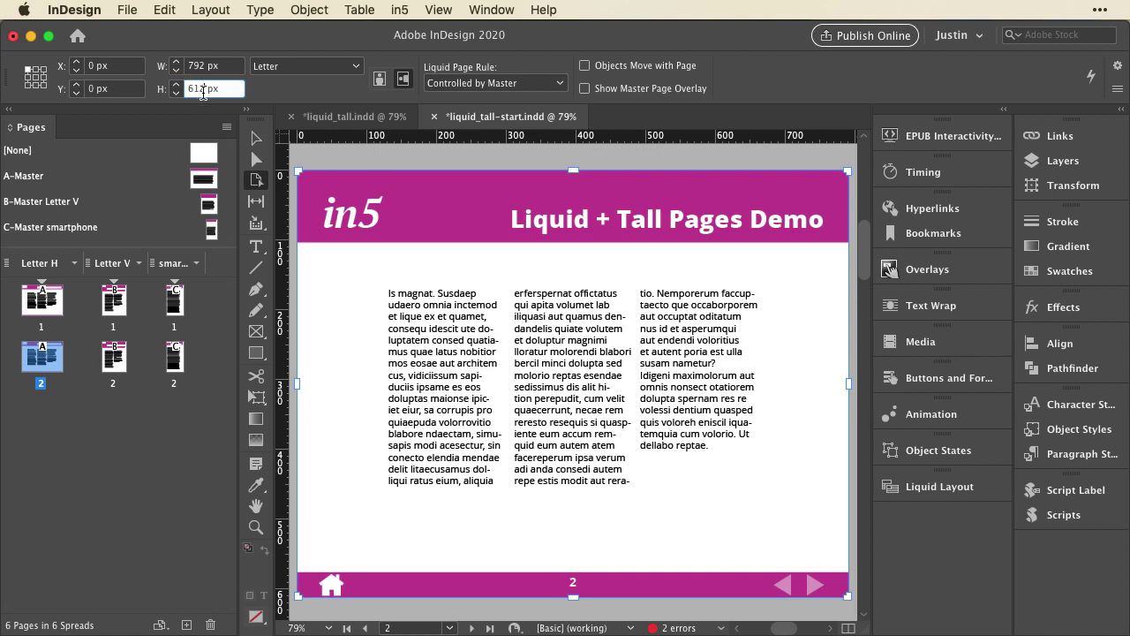
type("12")
key("Return")
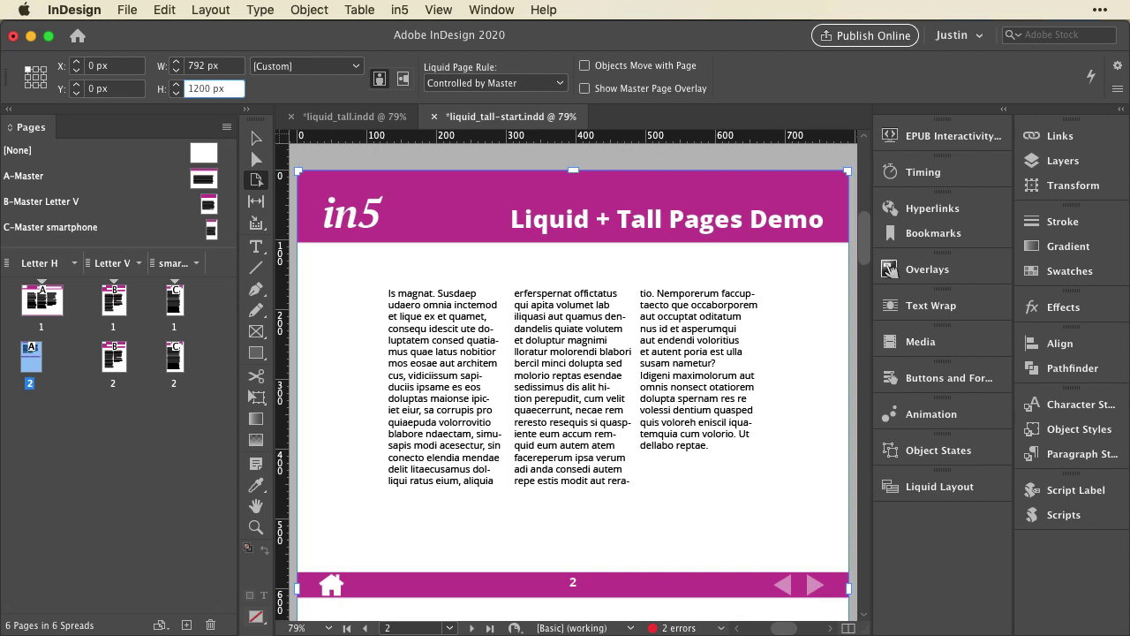
left_click(1063, 517)
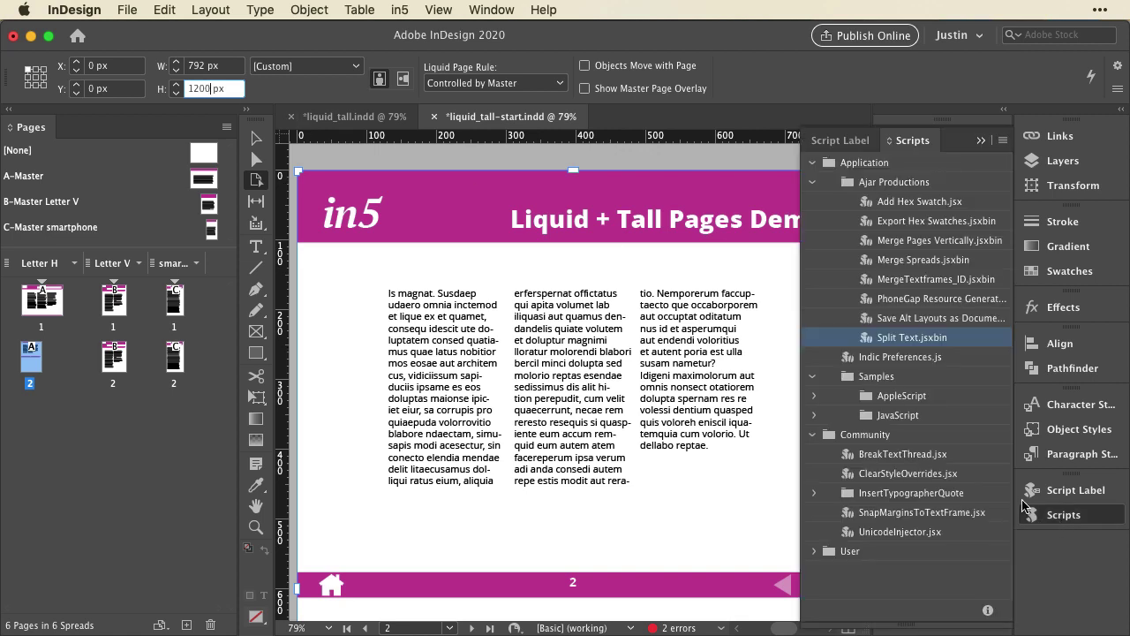
left_click(892, 247)
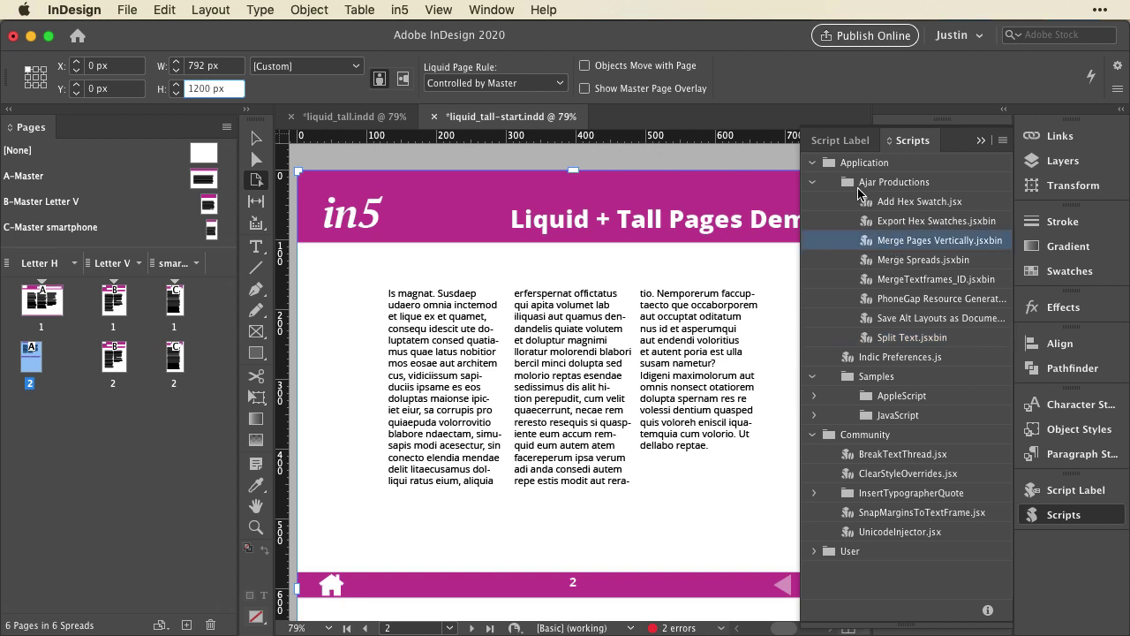
left_click(1055, 516)
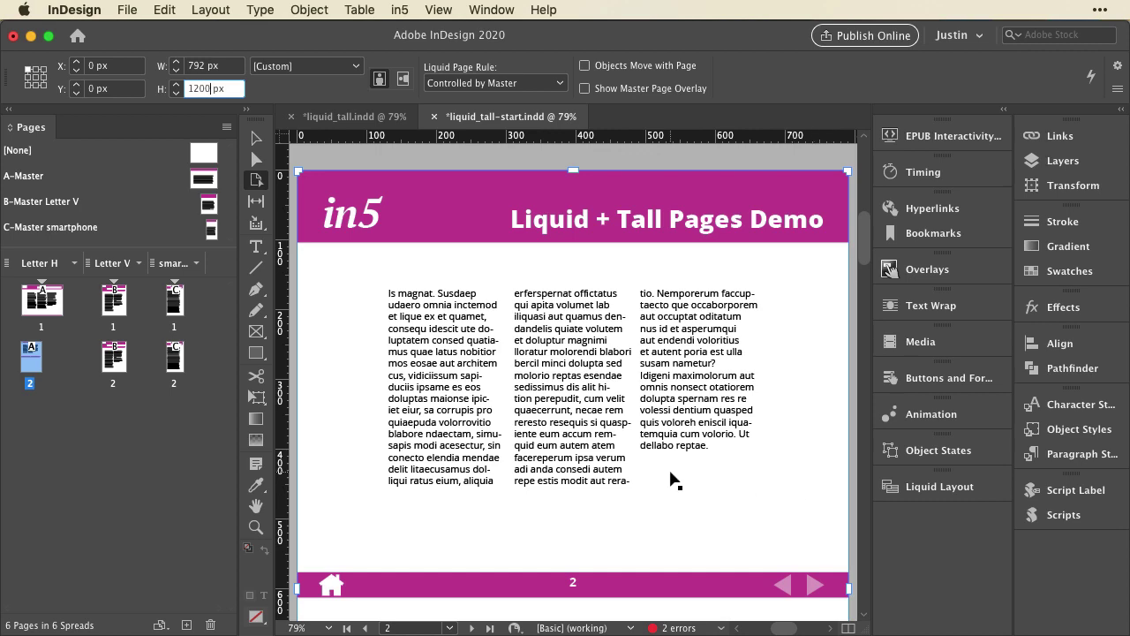
Override and select the footer's home icon, both arrow icons and the magenta bar from the master
scroll(501, 486, "down", 10)
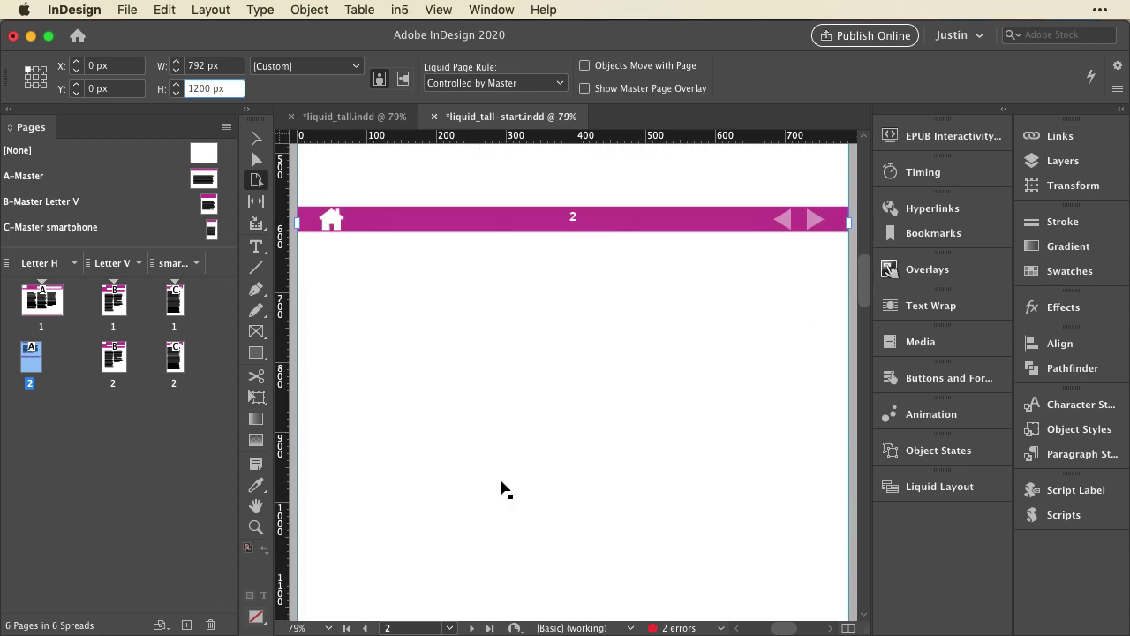
scroll(501, 486, "down", 2)
scroll(500, 487, "up", 6)
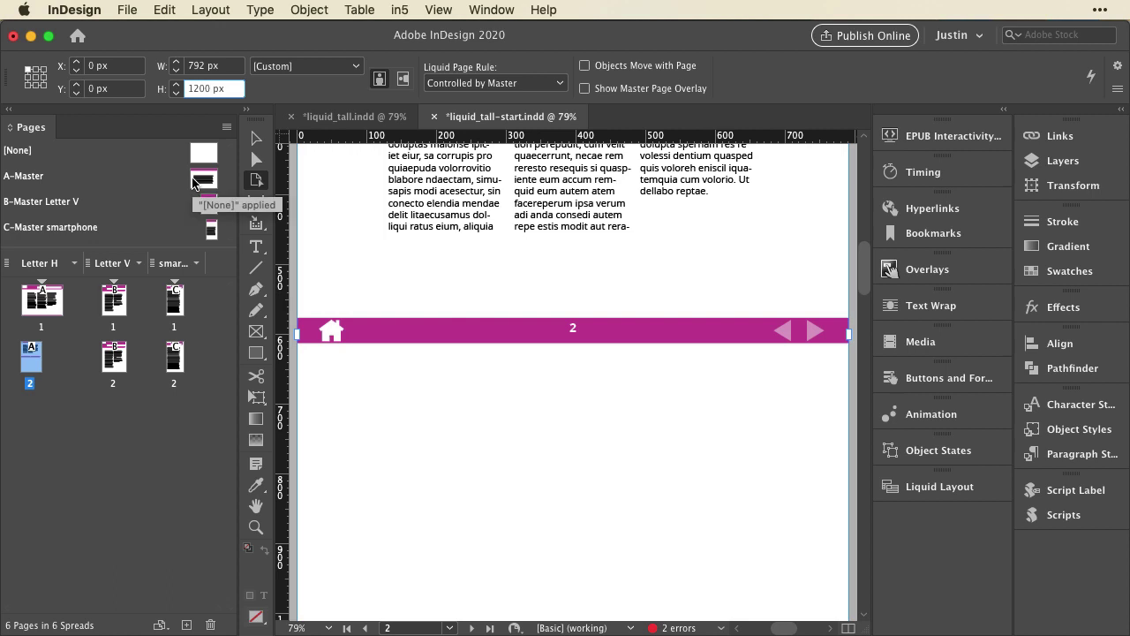
left_click(256, 138)
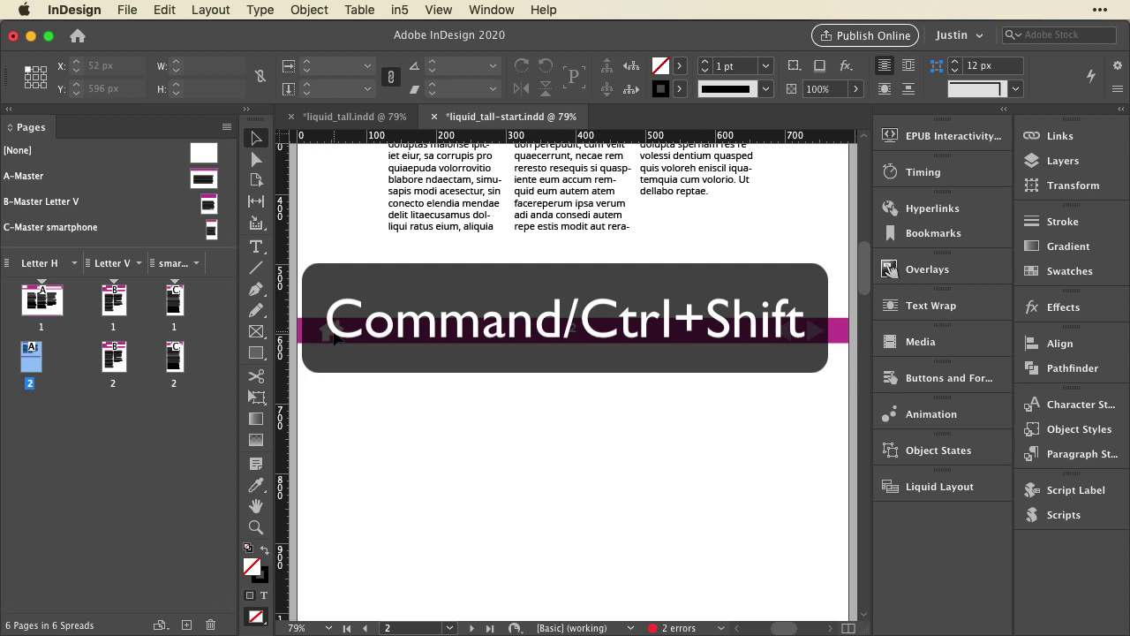
left_click(332, 332, "shift+super")
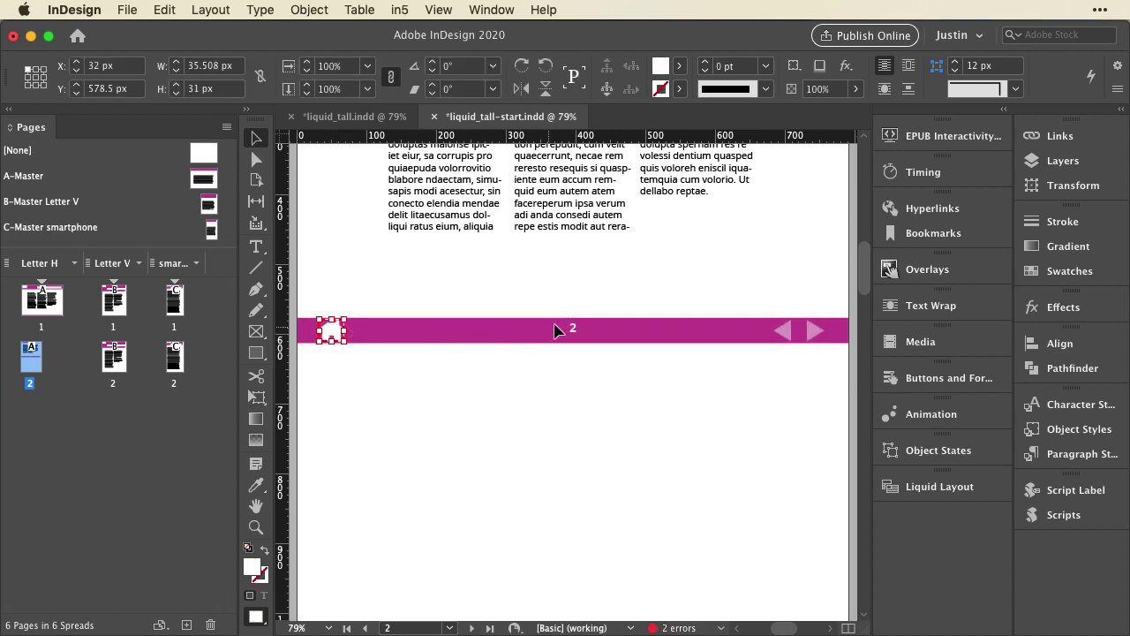
left_click(572, 331, "shift+super")
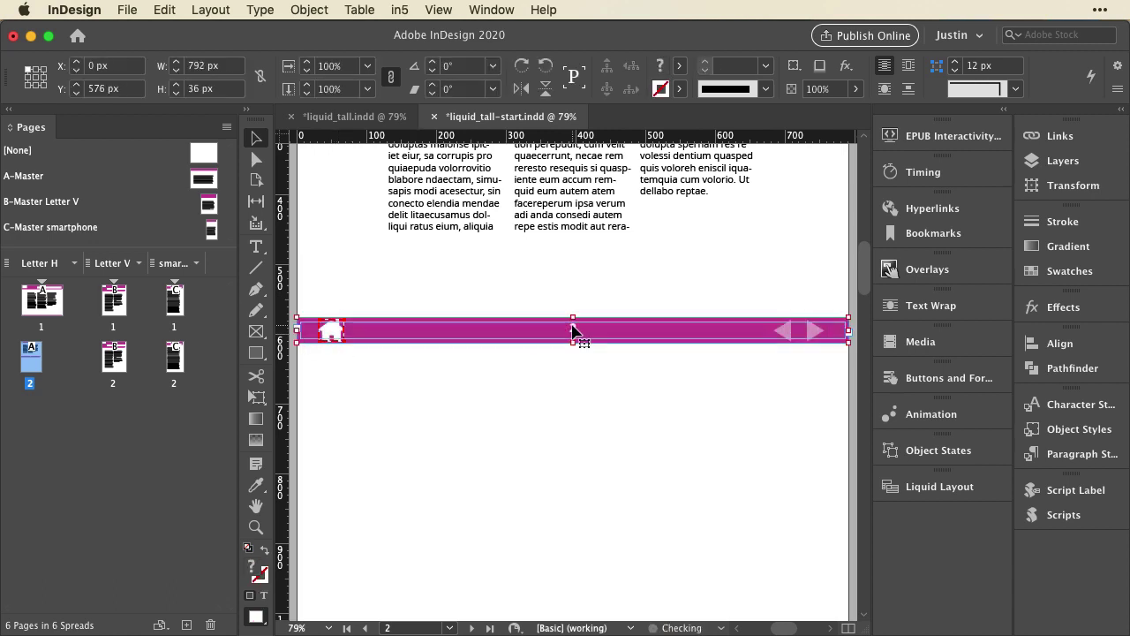
left_click(786, 333, "shift+super")
left_click(812, 328, "shift")
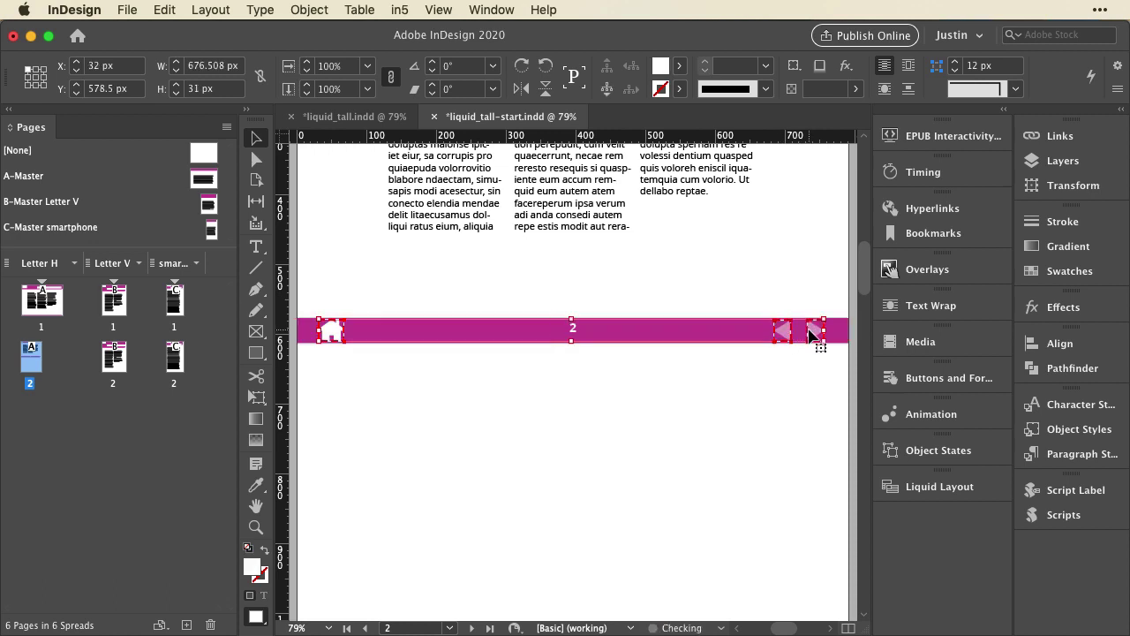
left_click(814, 332, "shift+super")
left_click(839, 329, "shift")
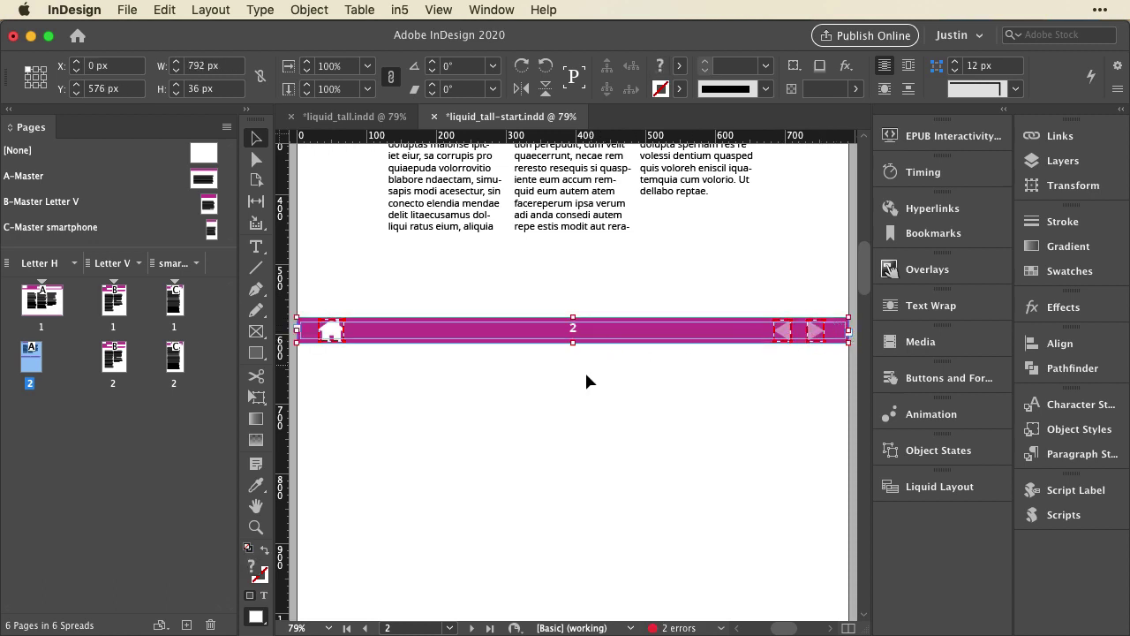
Drag the selected footer down to the bottom of the tall page, at Y 1164 px
scroll(584, 378, "down", 2)
scroll(585, 383, "down", 4)
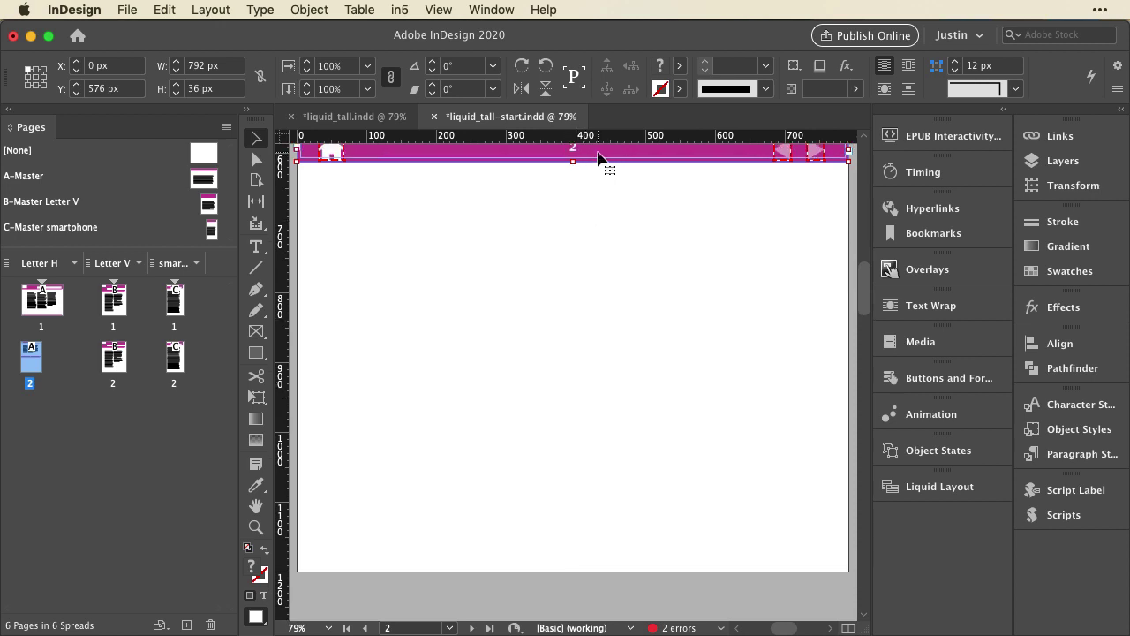
left_click_drag(597, 157, 570, 558)
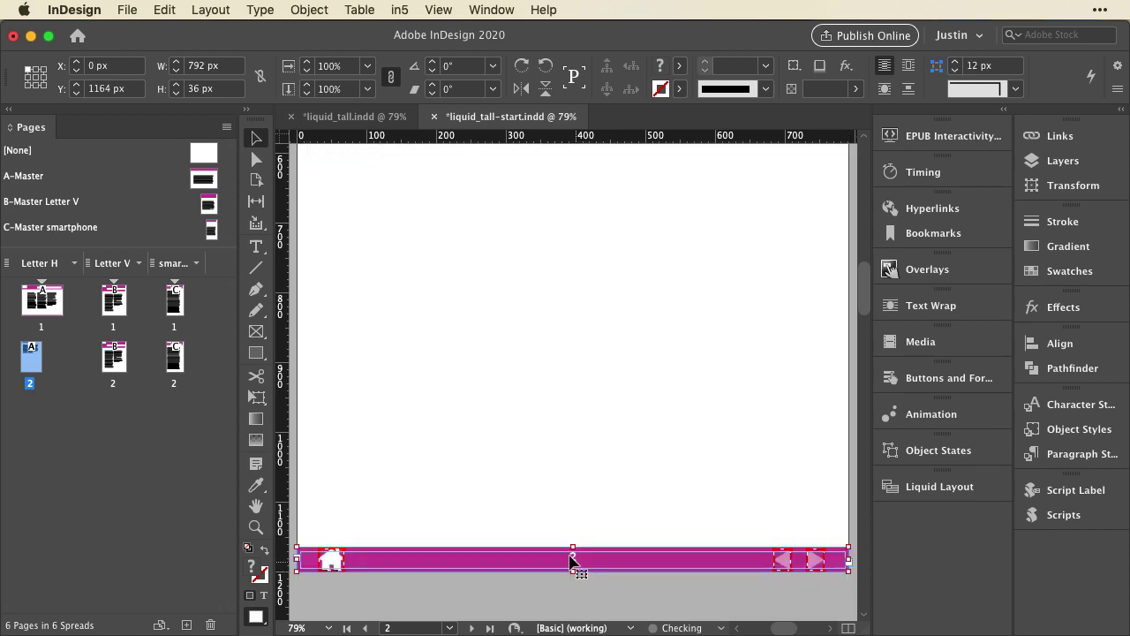
Change the three-column body text frame to 1 column in Text Frame Options
key("super+minus")
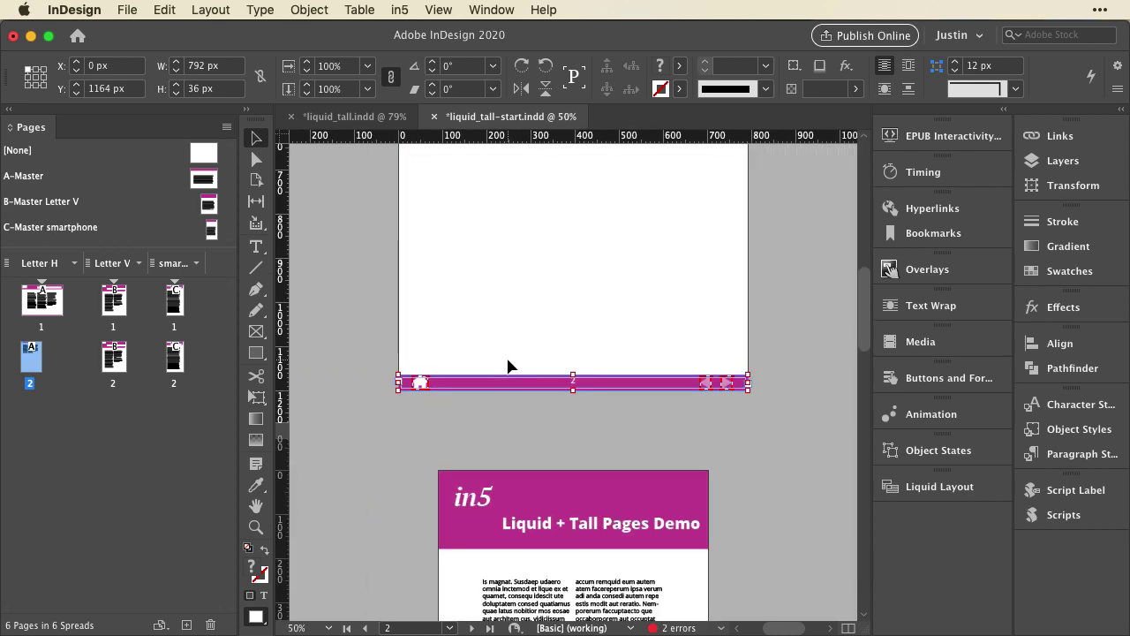
scroll(508, 365, "up", 2)
scroll(507, 366, "down", 6)
left_click(487, 323)
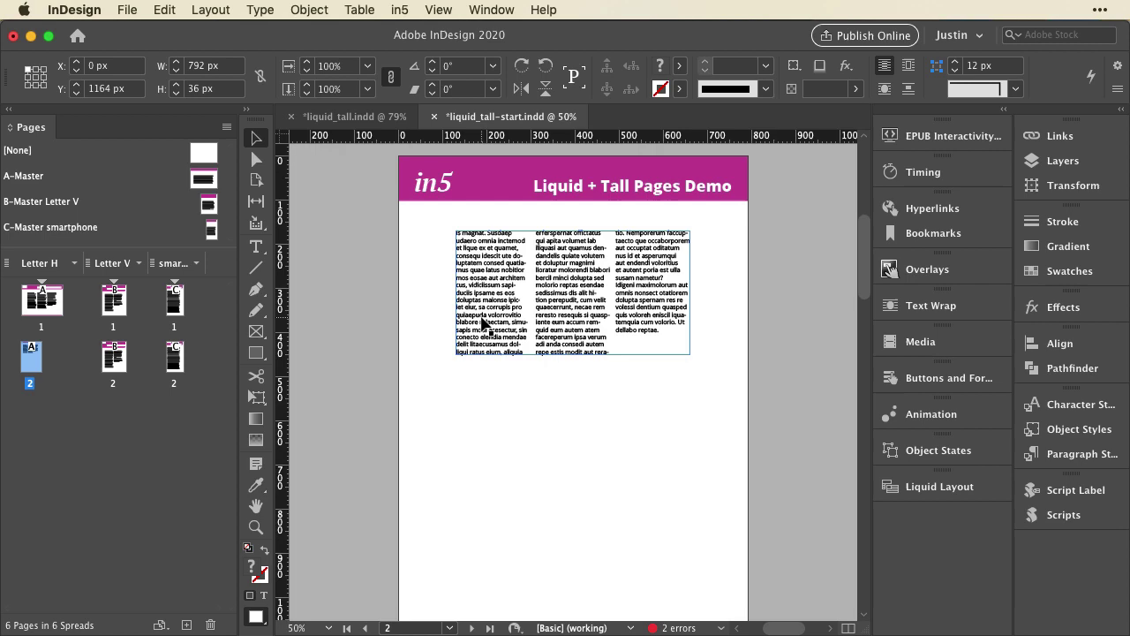
right_click(482, 323)
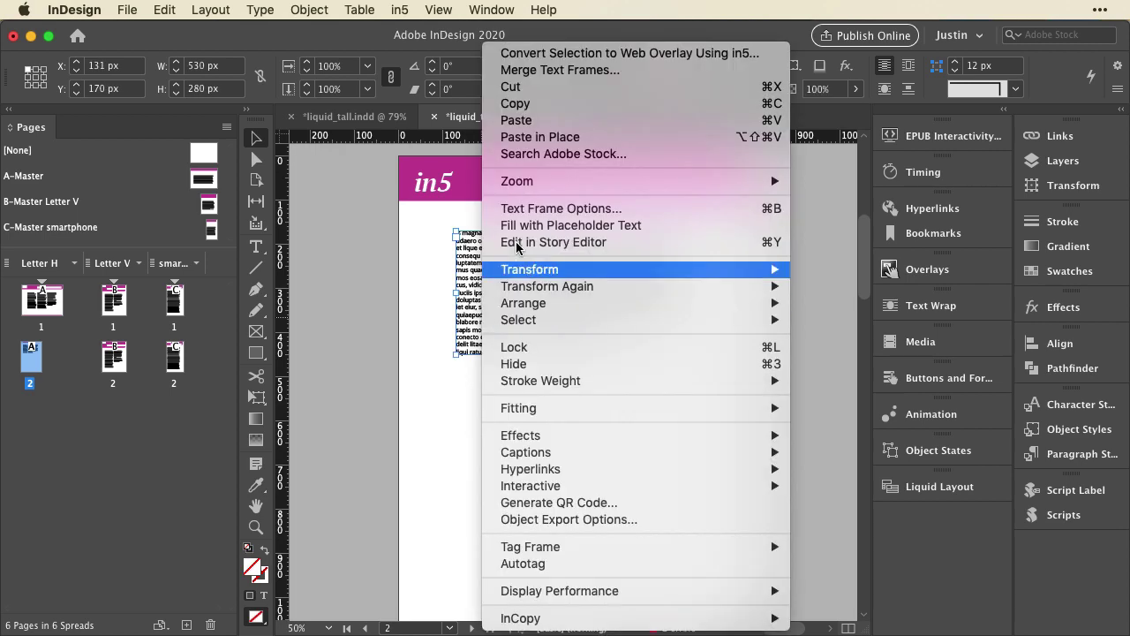
left_click(545, 209)
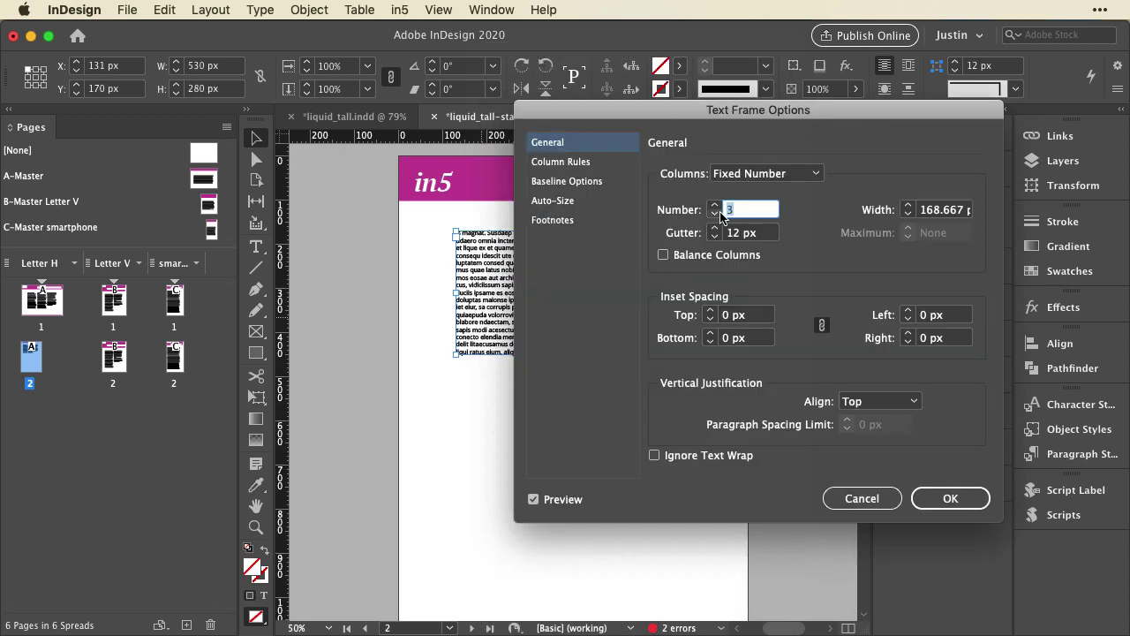
left_click(714, 205)
left_click(714, 206)
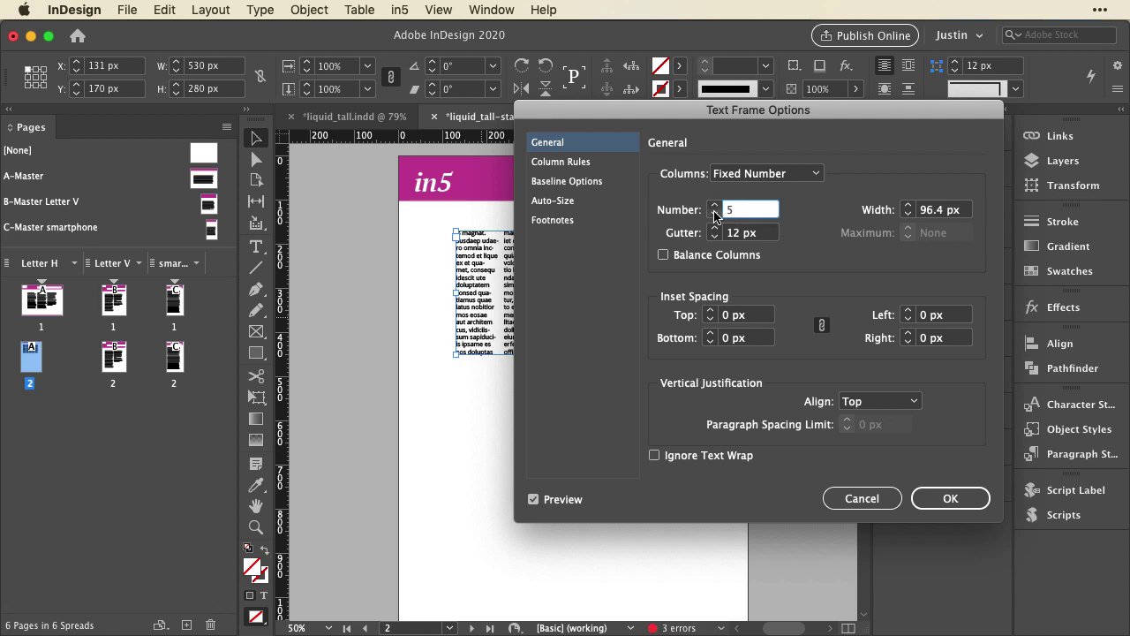
left_click(713, 214)
left_click(713, 214)
left_click(713, 214)
left_click(713, 215)
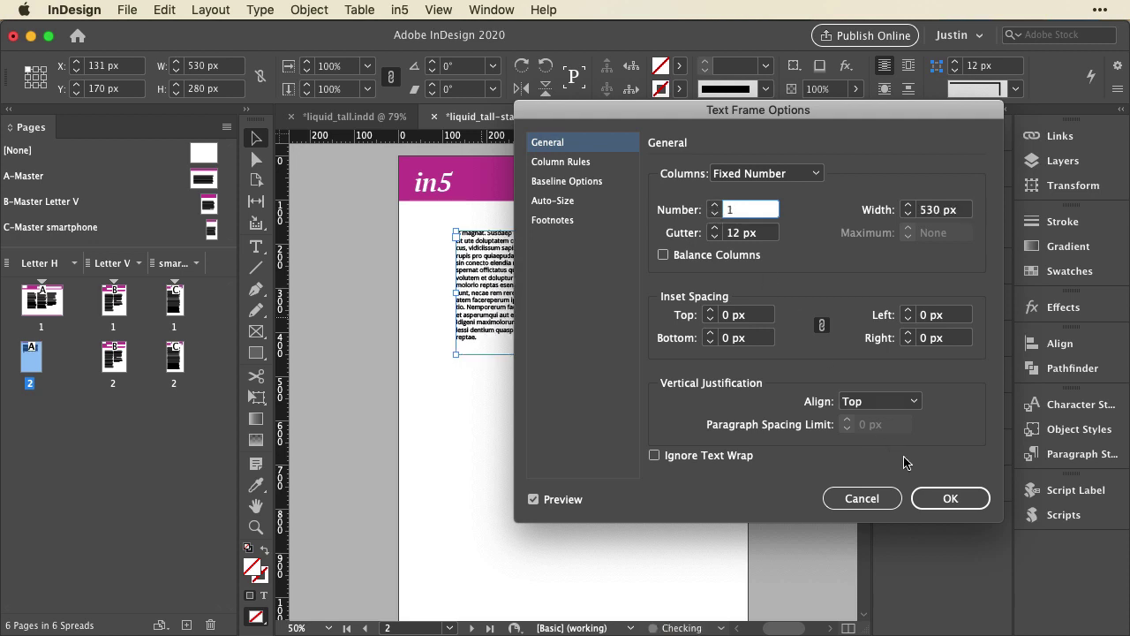
left_click(950, 498)
left_click(399, 357)
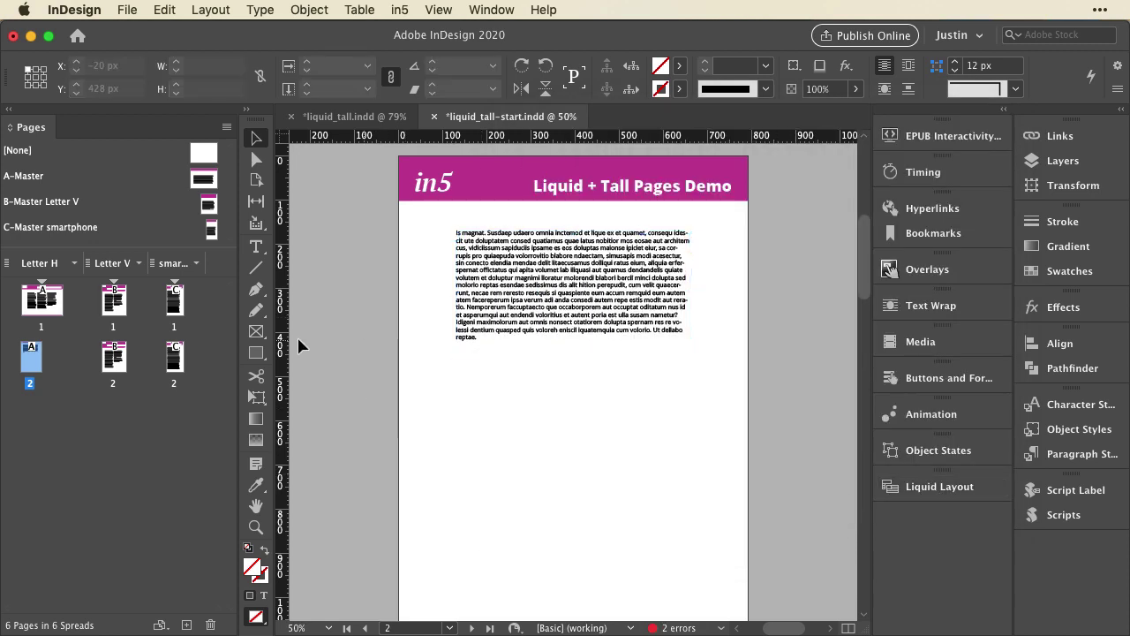
Draw a large rectangle below the text and fill it with Black at a 52% tint
left_click(256, 353)
left_click_drag(458, 370, 685, 608)
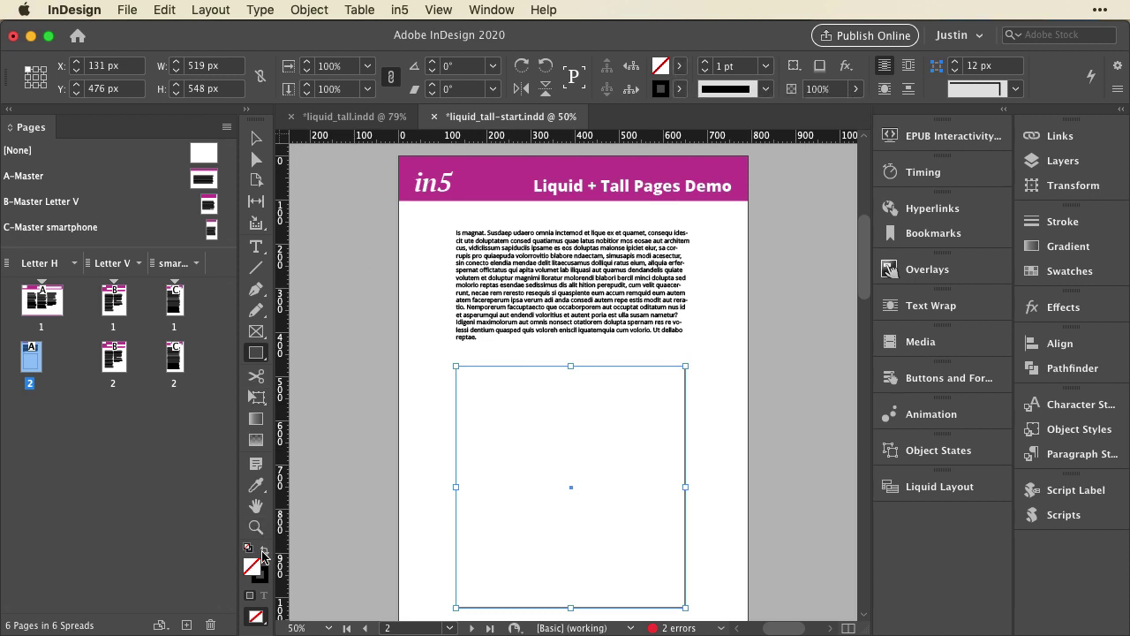
left_click(264, 549)
left_click(679, 66)
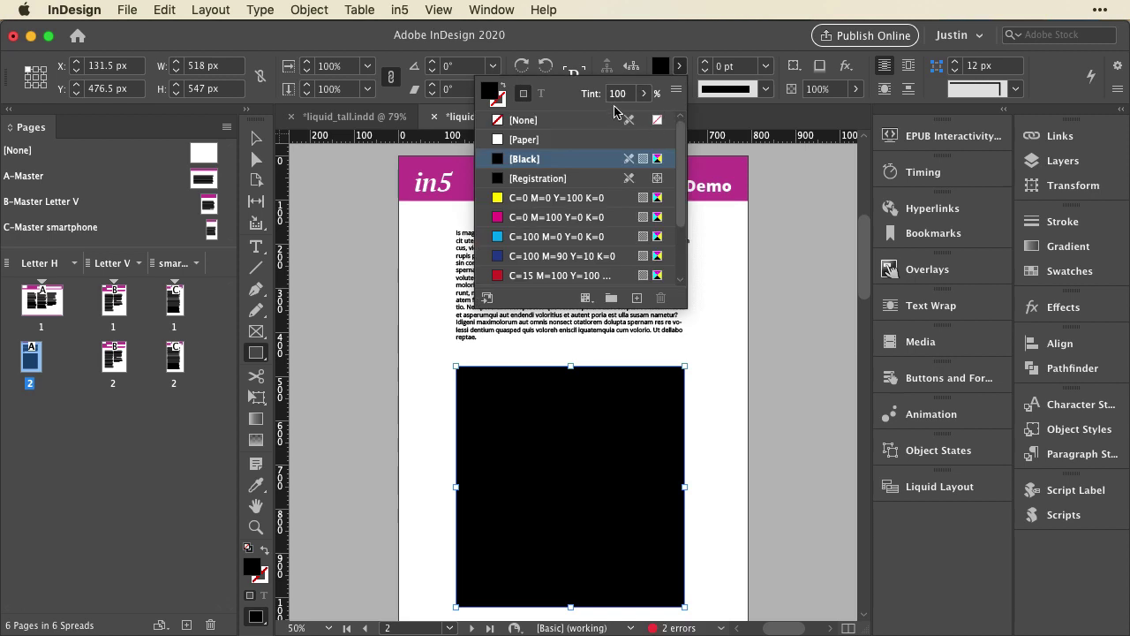
left_click_drag(643, 92, 600, 116)
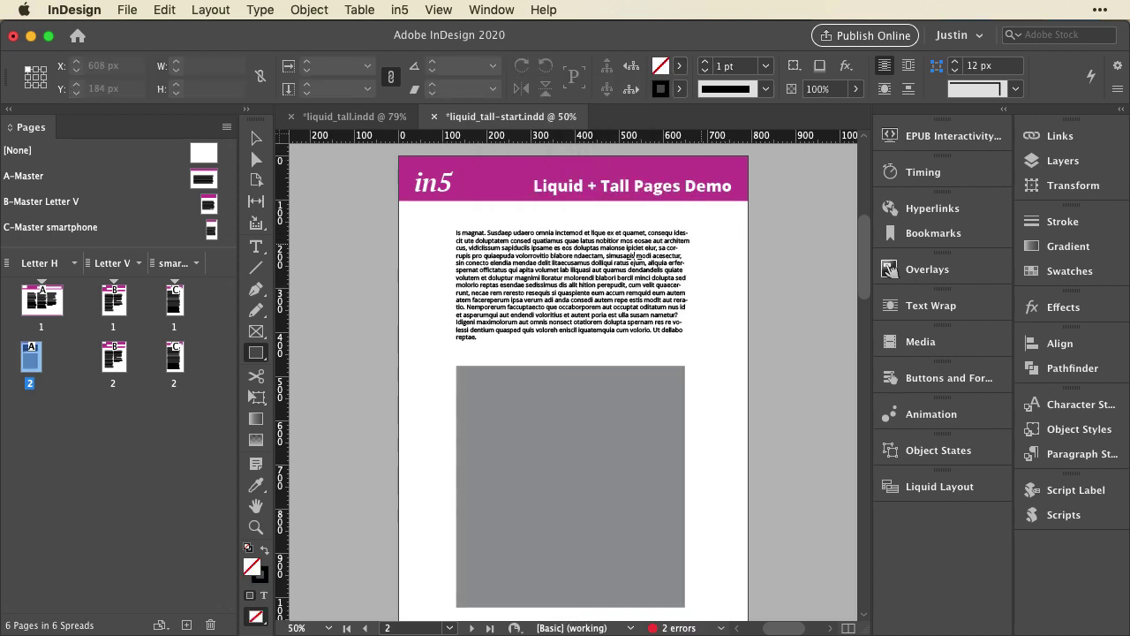
Check the text frame and grey rectangle in Liquid Layout settings, then close the panel and deselect
key("v")
left_click(510, 292)
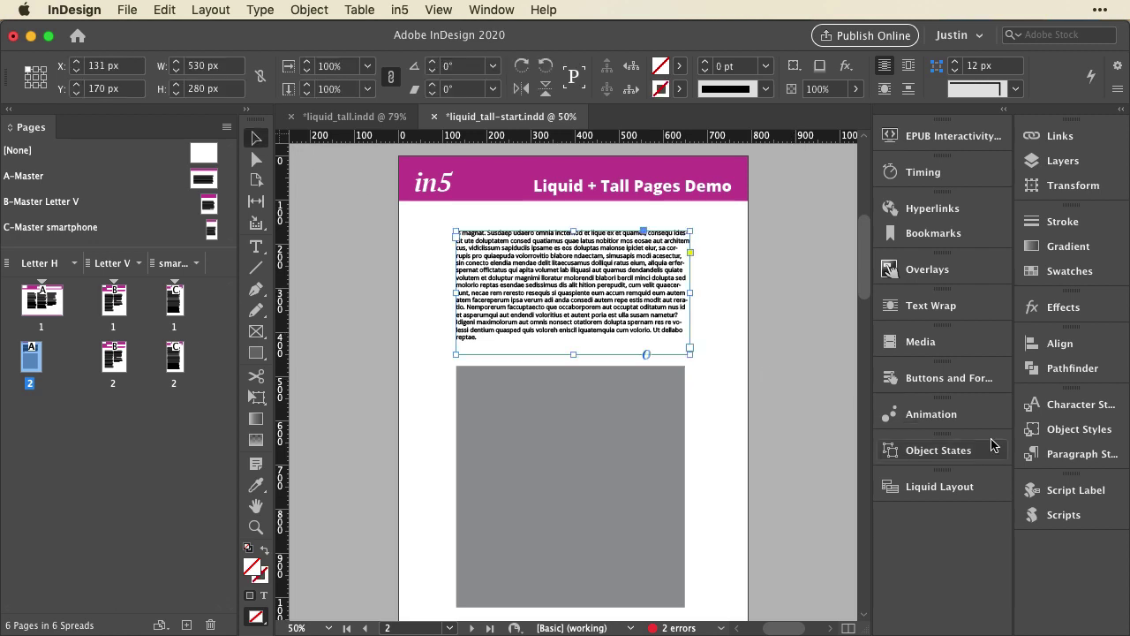
left_click(941, 489)
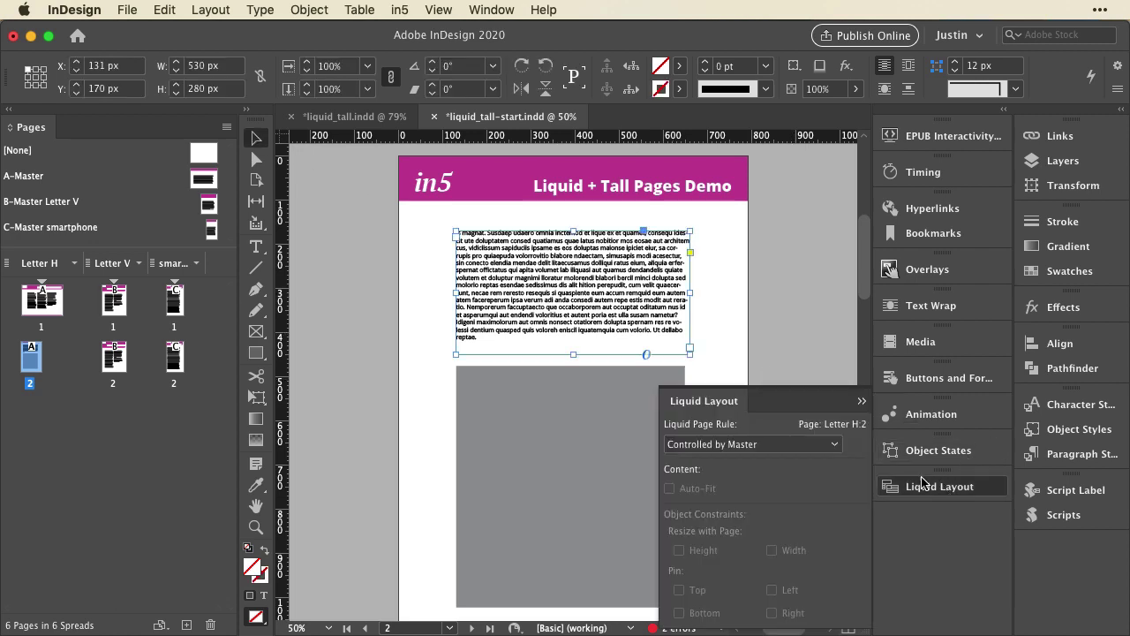
left_click(497, 435)
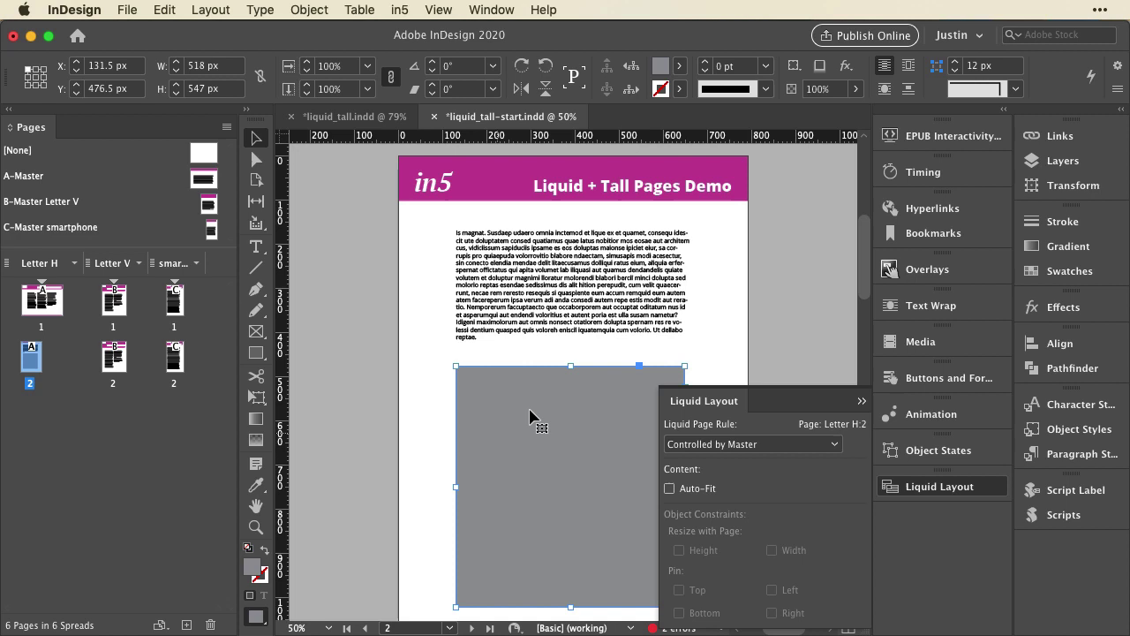
left_click(945, 487)
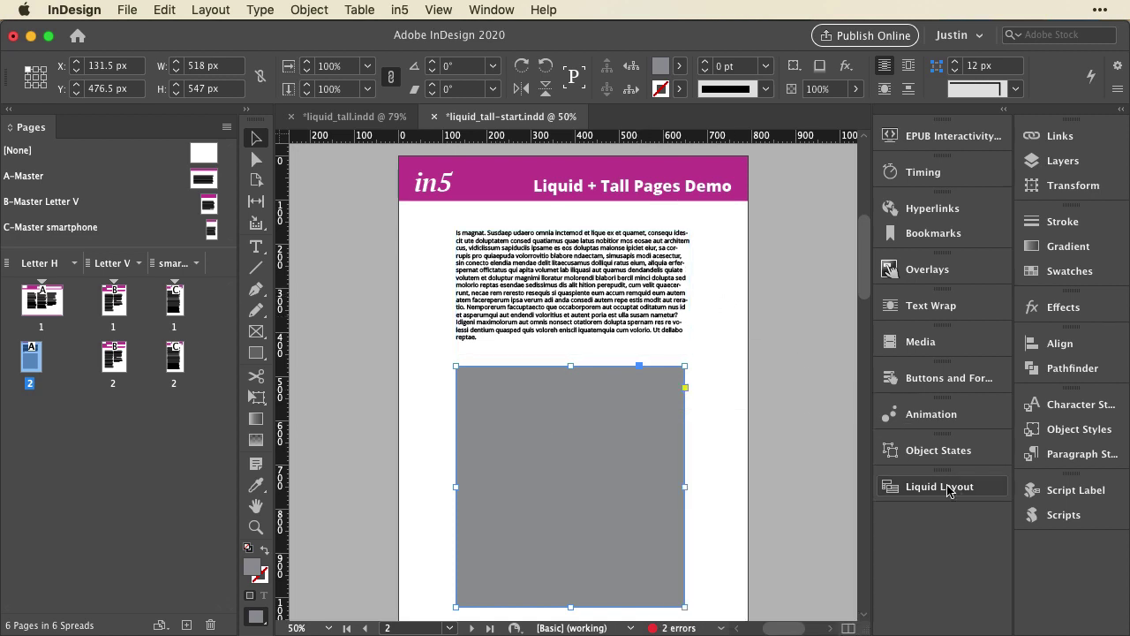
left_click(718, 360)
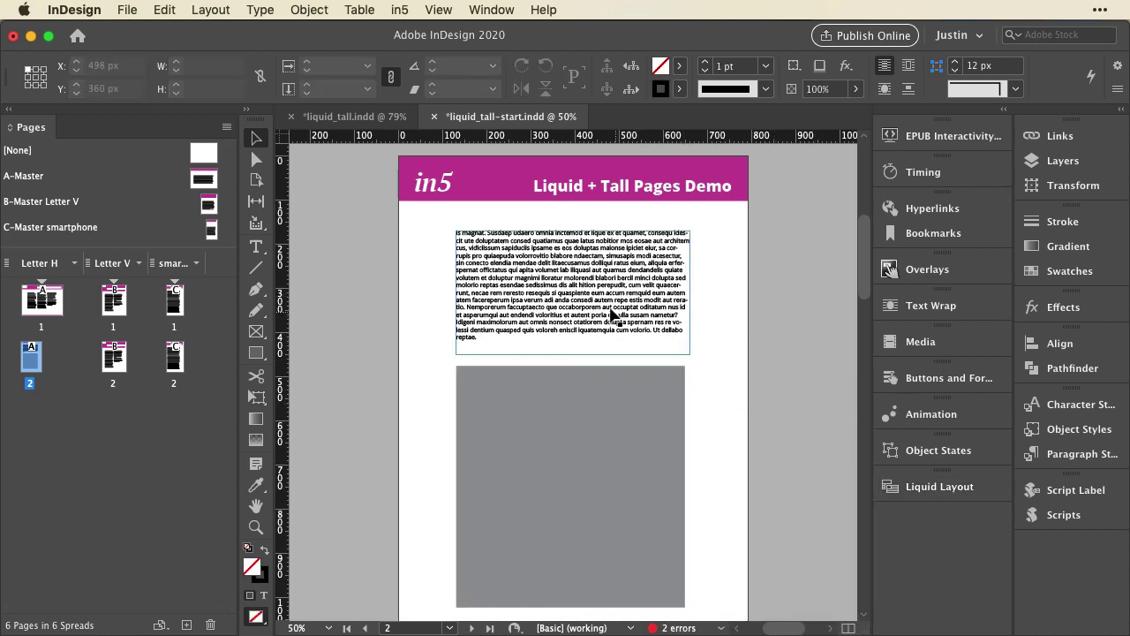
Go to smartphone page 2, check its page size, and select its body text frame
scroll(729, 412, "down", 3)
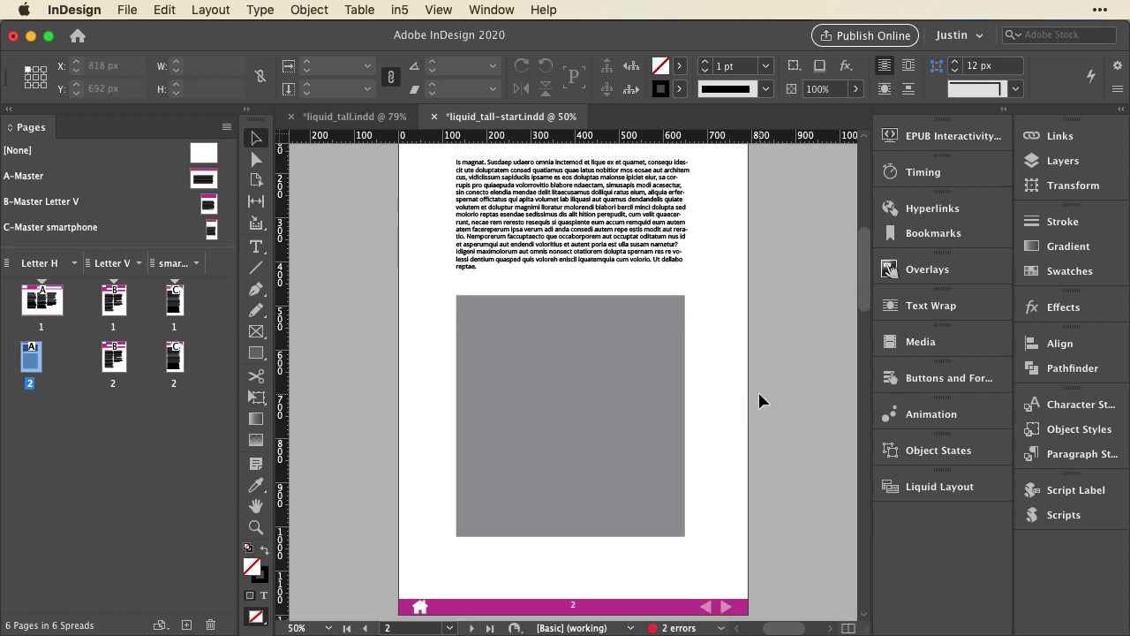
scroll(759, 400, "up", 4)
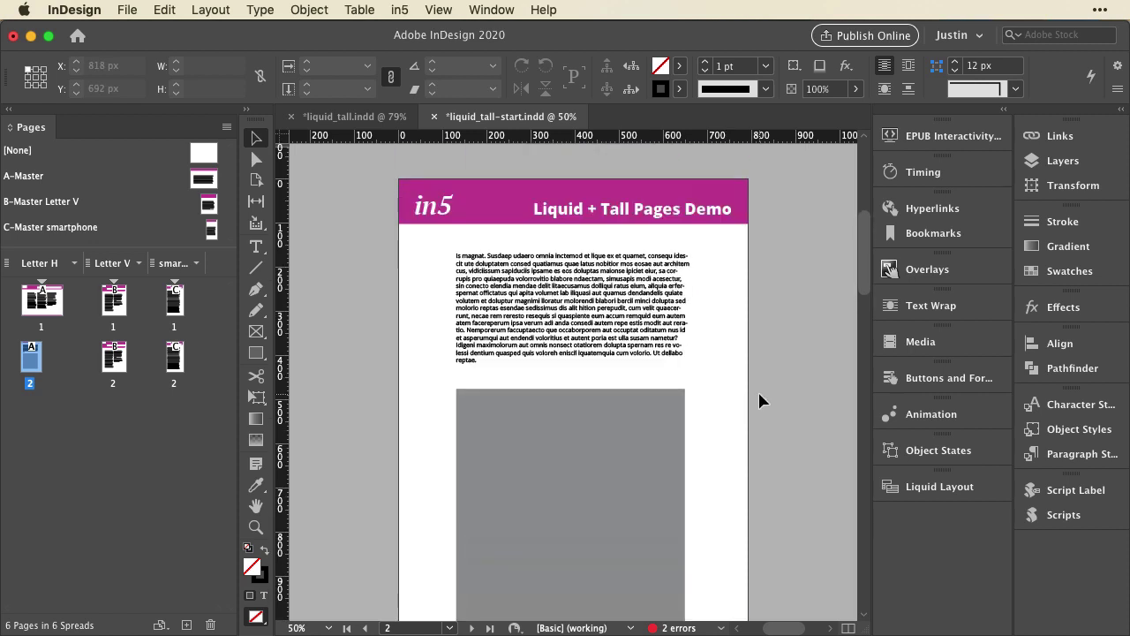
double_click(173, 360)
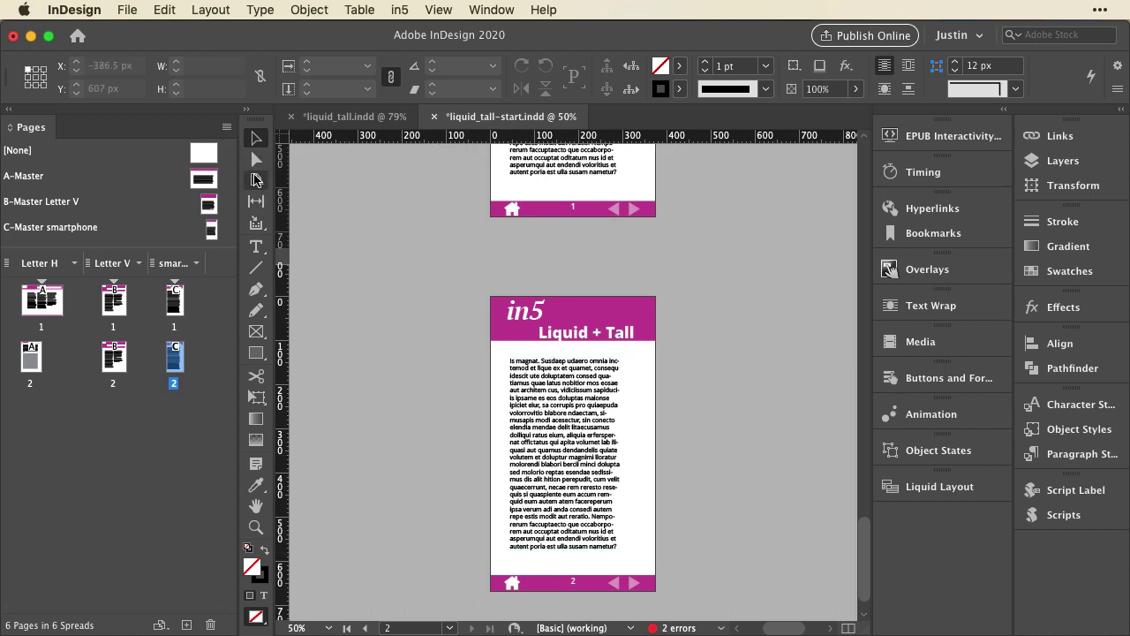
left_click(256, 179)
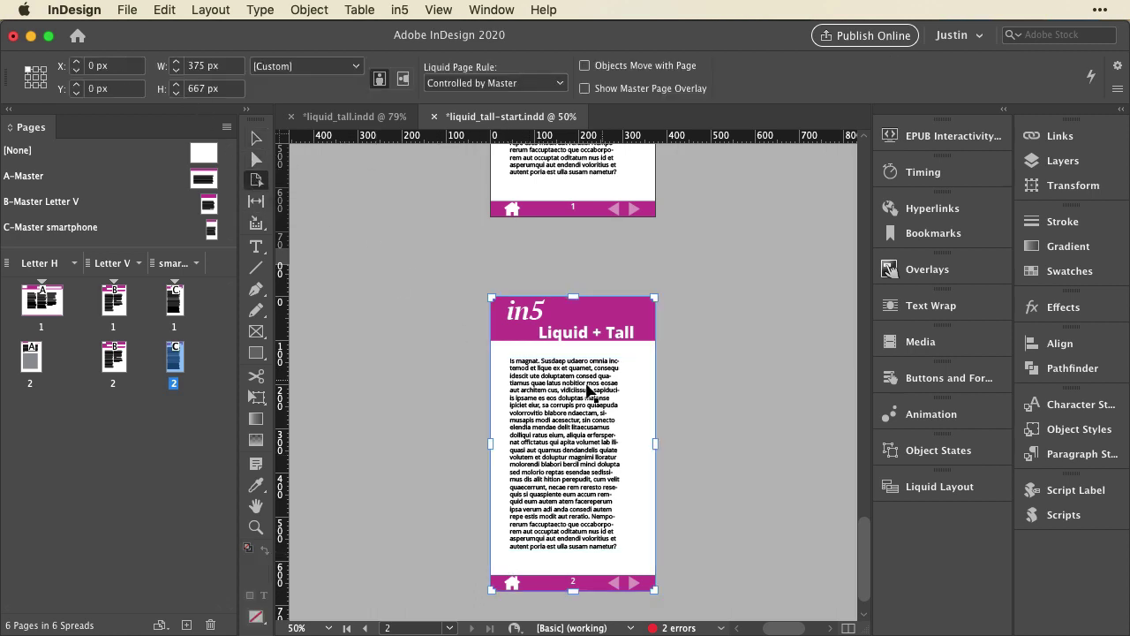
left_click(445, 397)
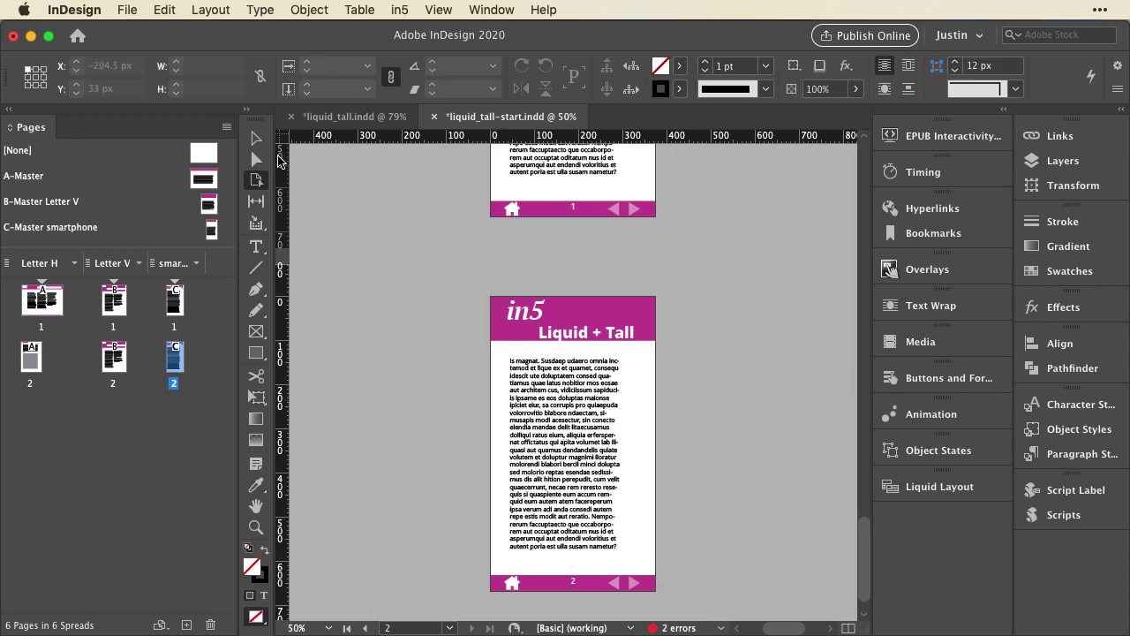
left_click(256, 138)
left_click(552, 450)
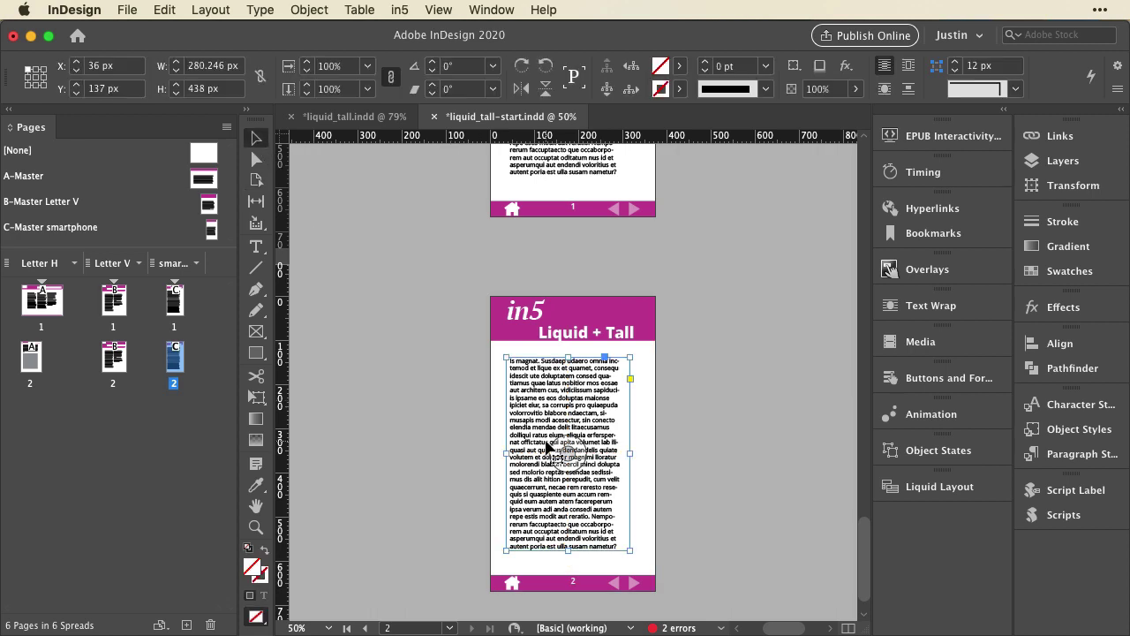
double_click(533, 435)
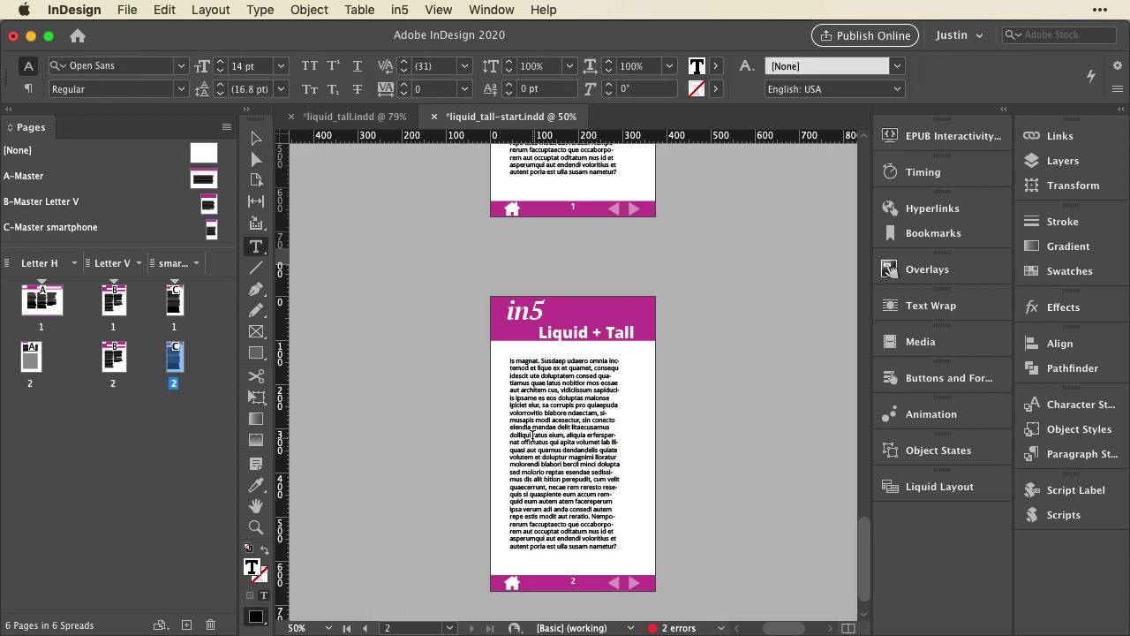
key("Escape")
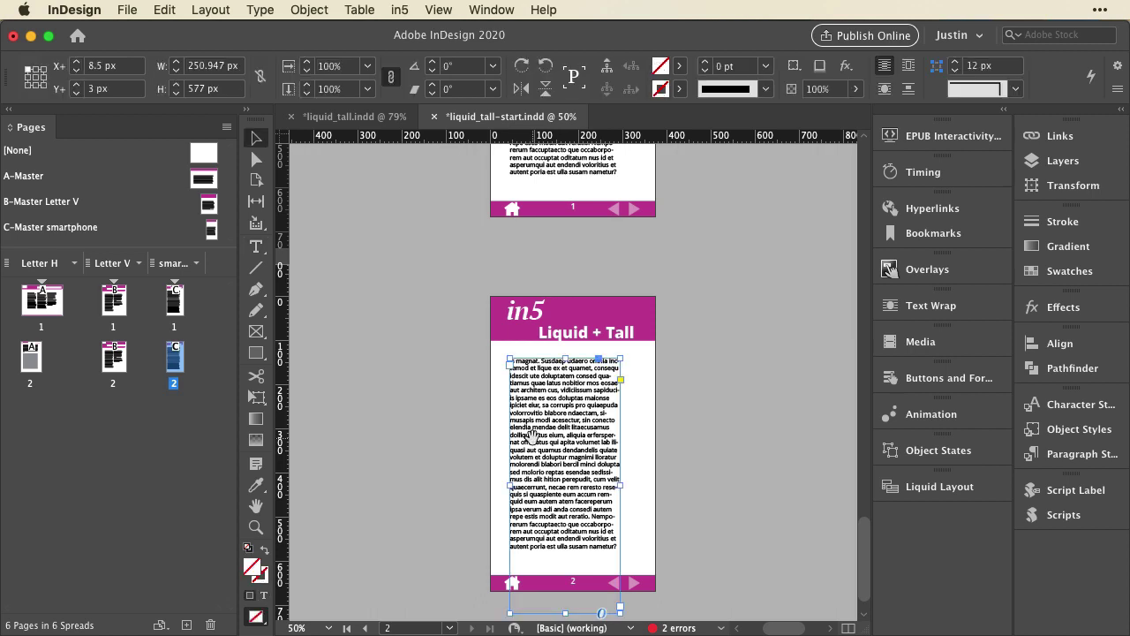
Cut, restore and delete the frame, then Paste in Place the 250.947 × 577 px text frame
left_click(165, 10)
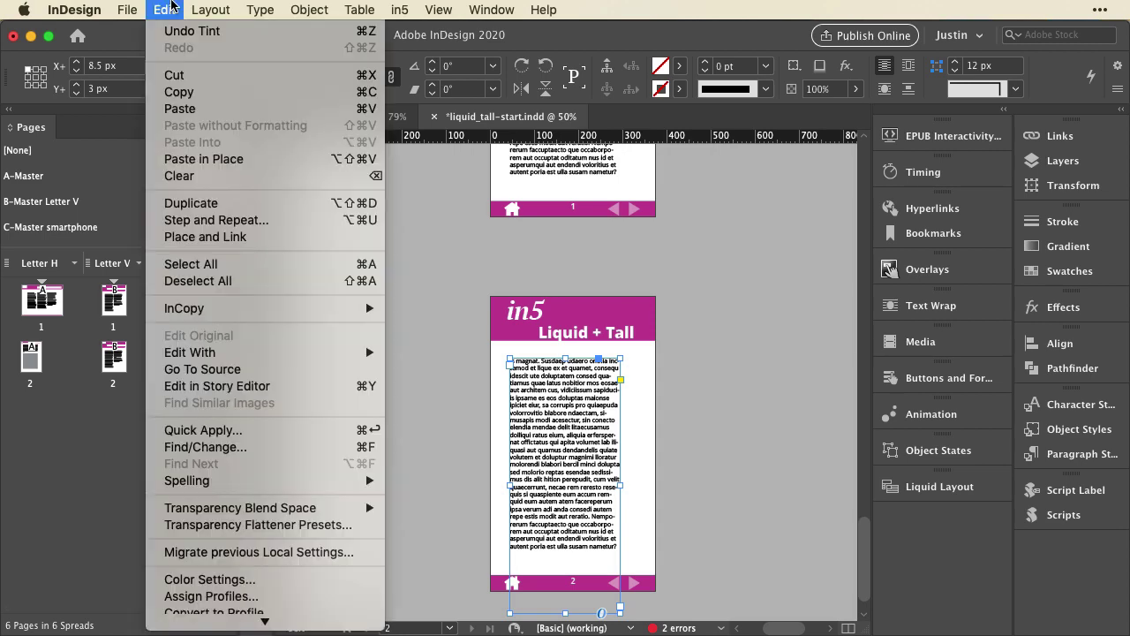
left_click(176, 75)
key("super+alt+shift+v")
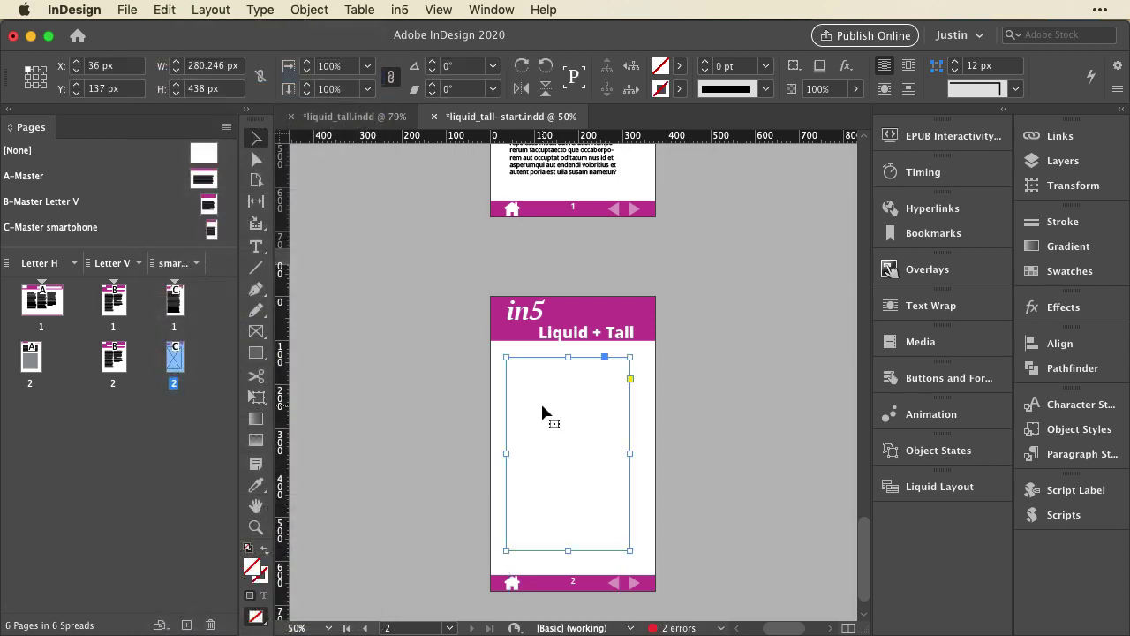
key("BackSpace")
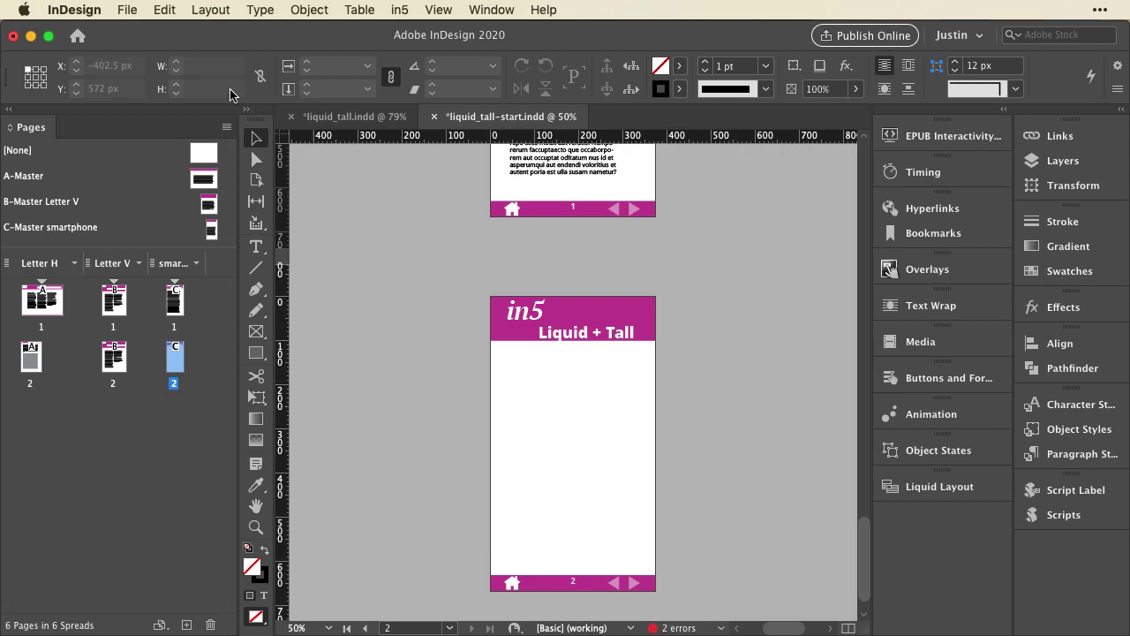
left_click(159, 10)
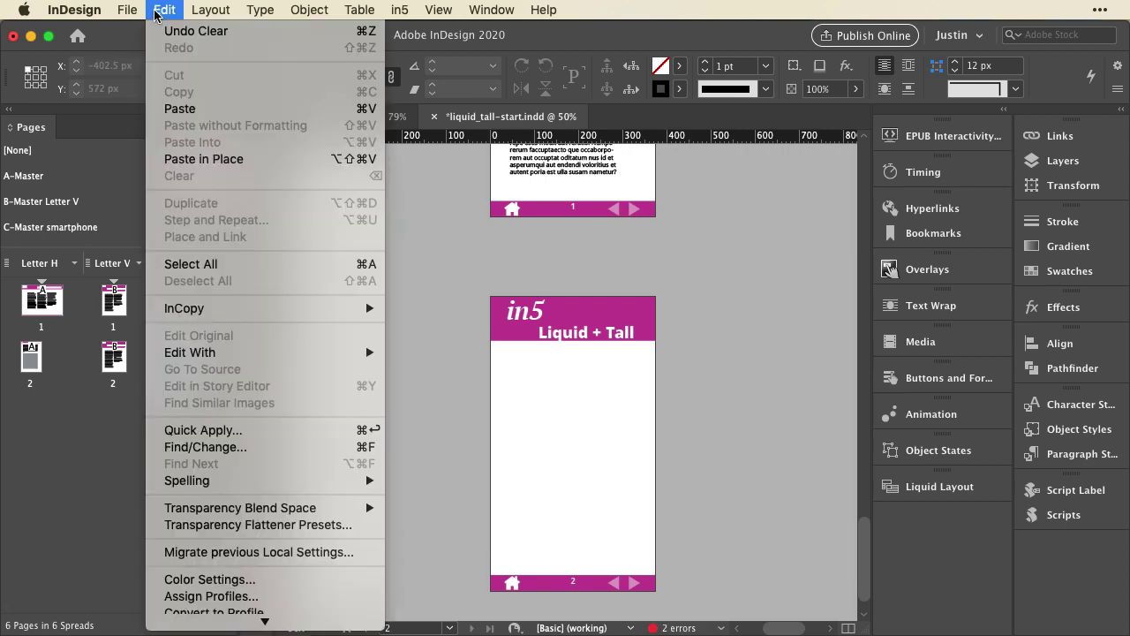
left_click(196, 158)
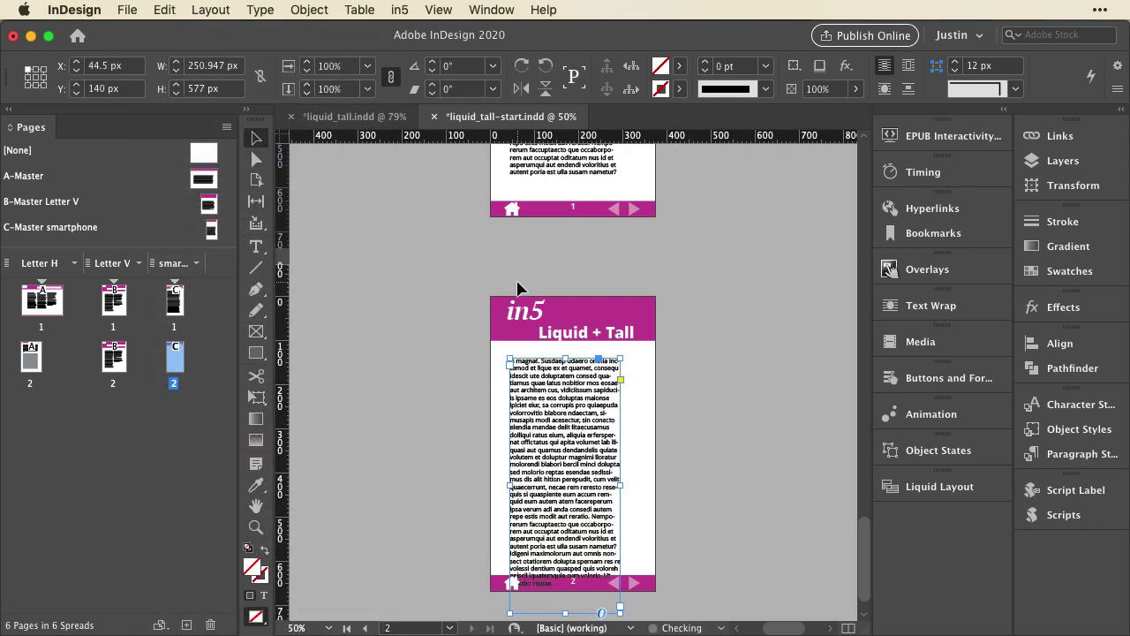
scroll(461, 525, "down", 1)
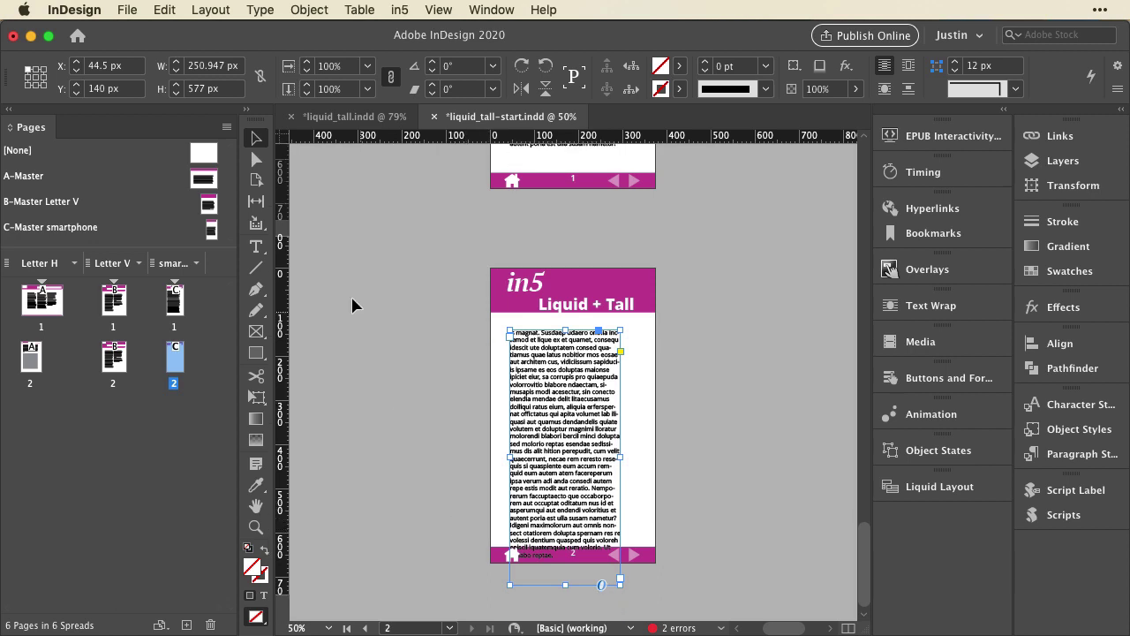
Raise smartphone page 2's height from 667 to 740 px
key("shift+p")
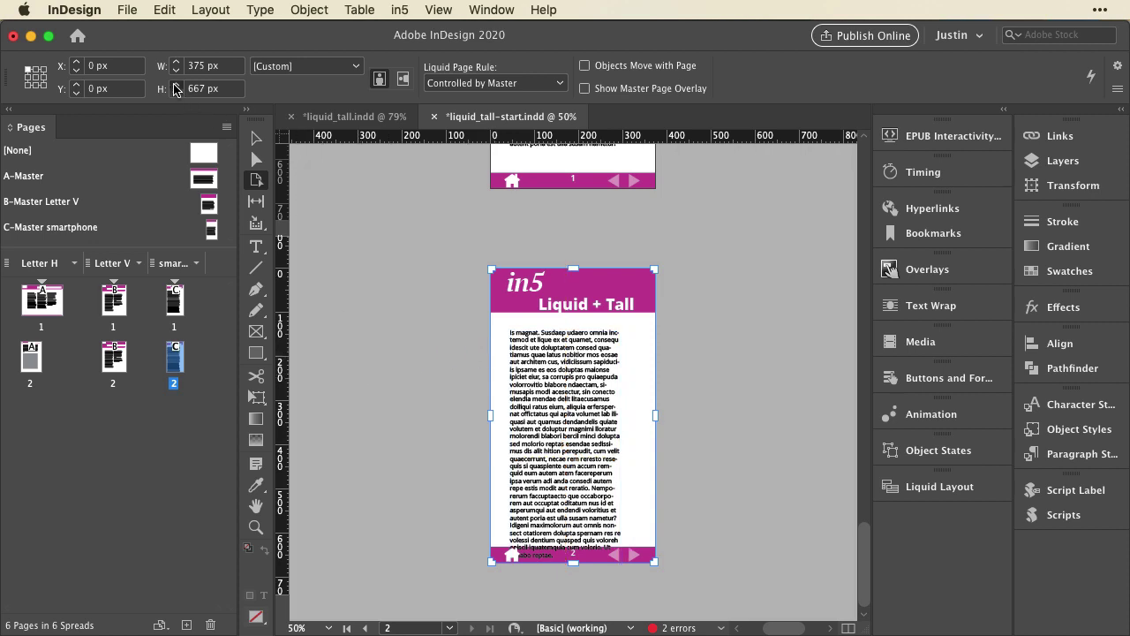
left_click_drag(175, 86, 175, 85)
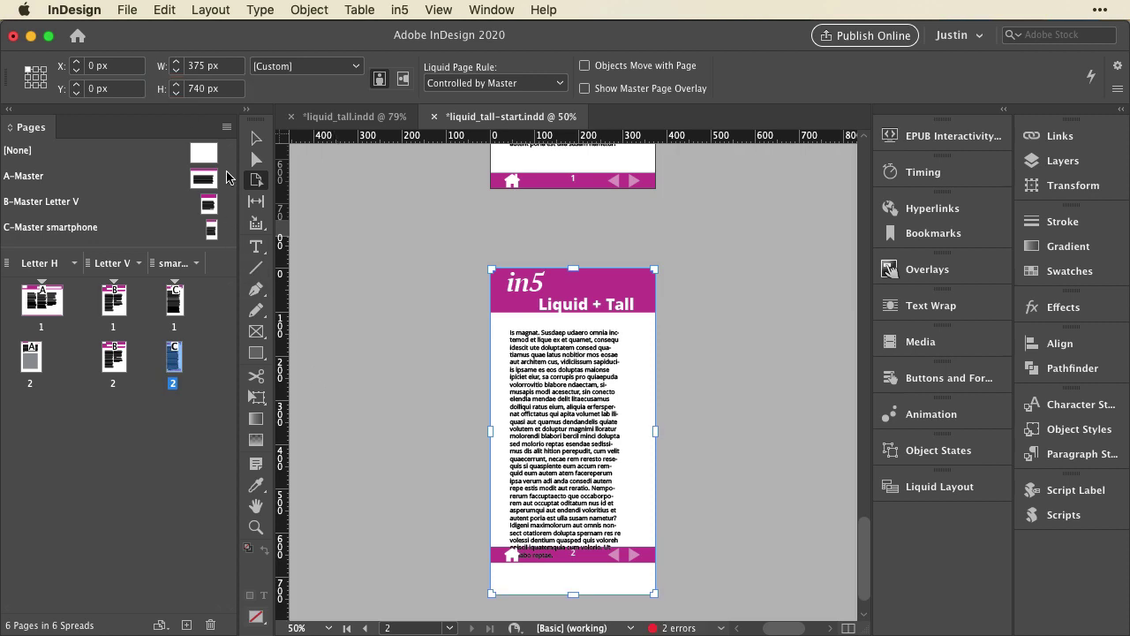
left_click(256, 139)
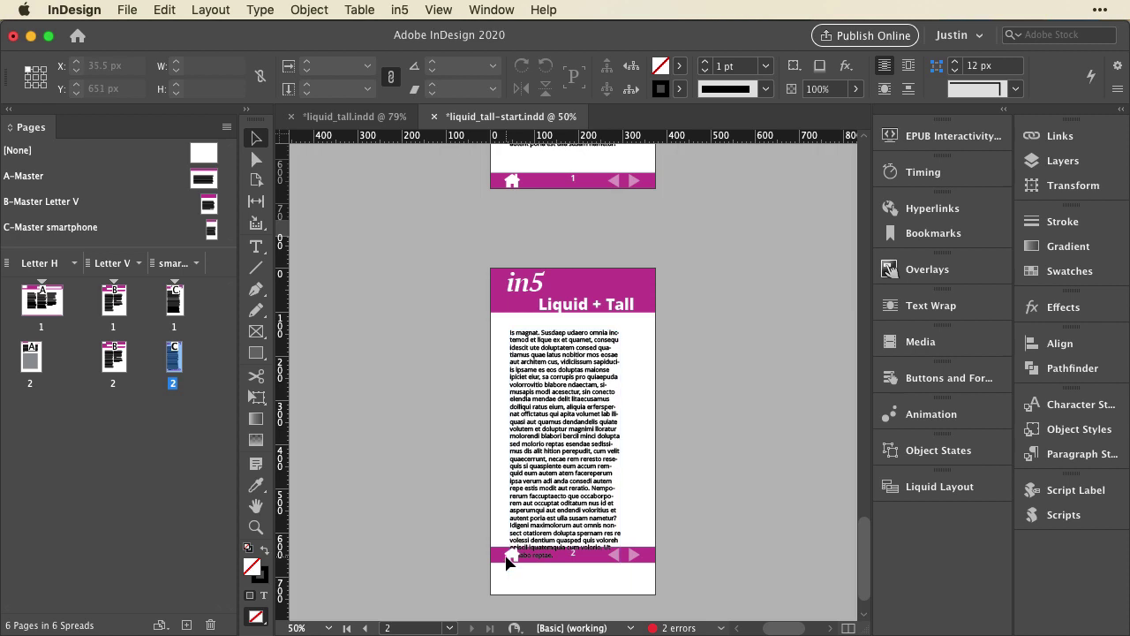
Move the pink footer bar and navigation icons down to the new page bottom at Y 704 px
left_click(510, 558)
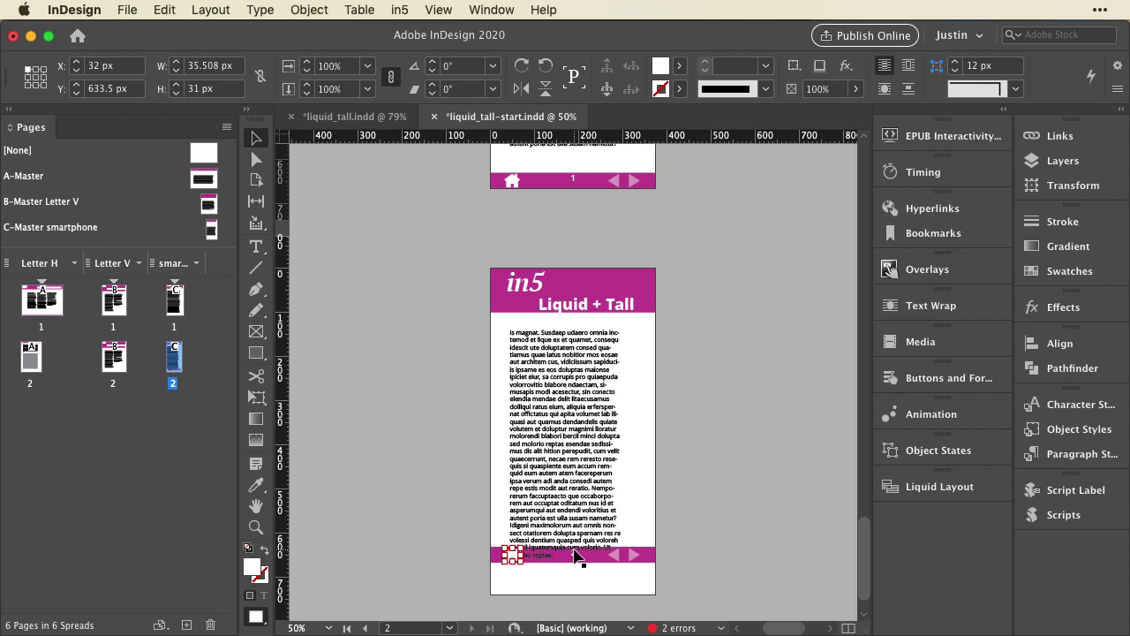
left_click(575, 556)
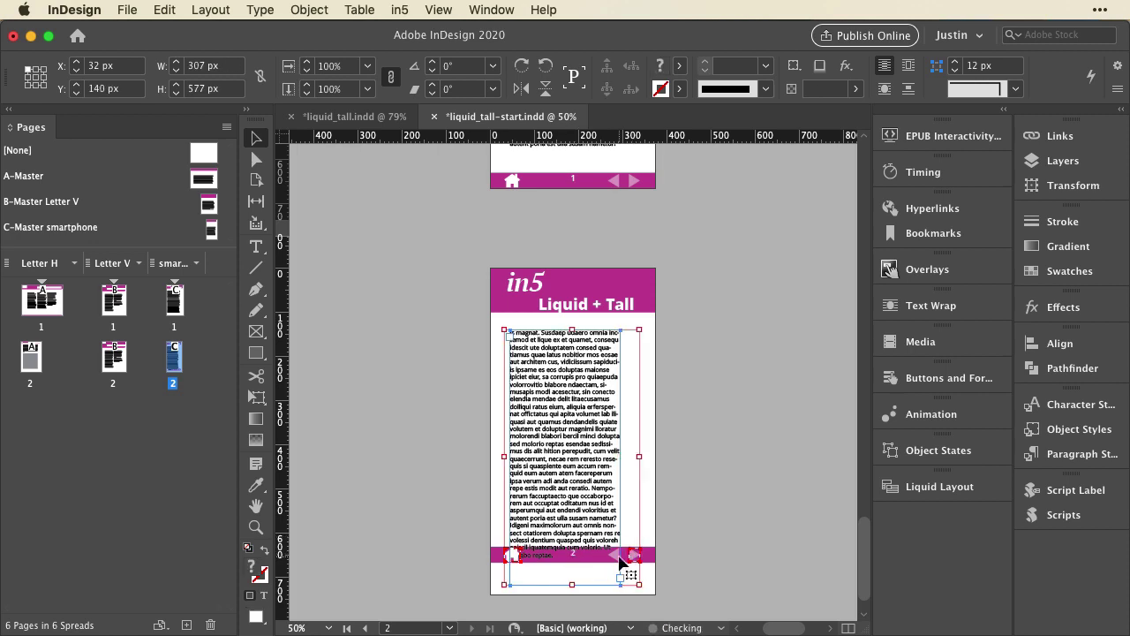
left_click(528, 565)
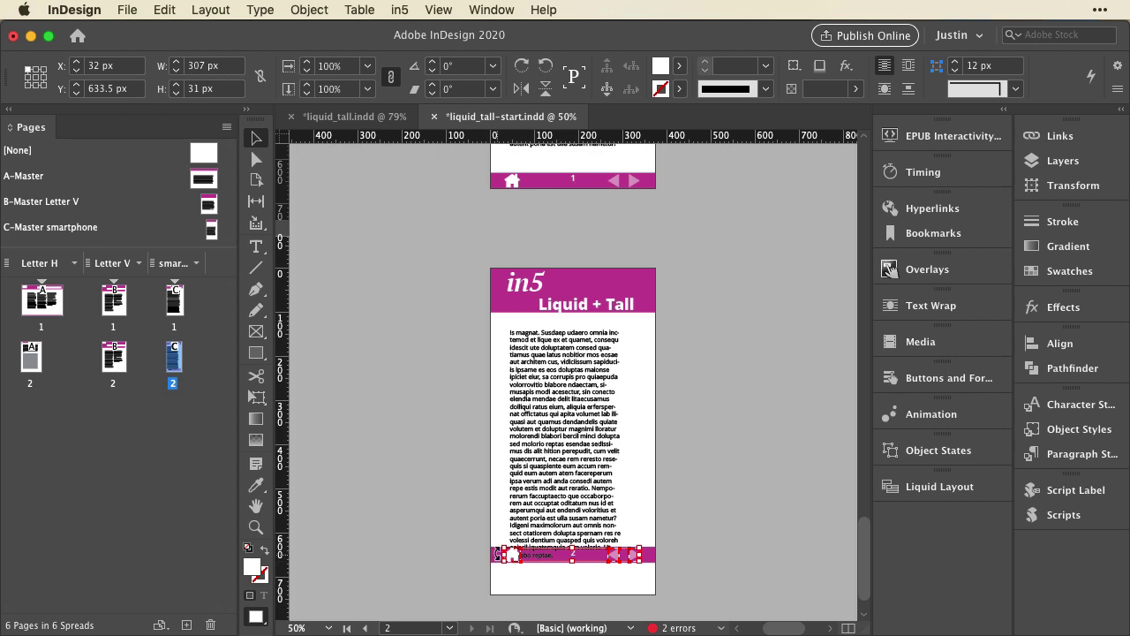
left_click(656, 554)
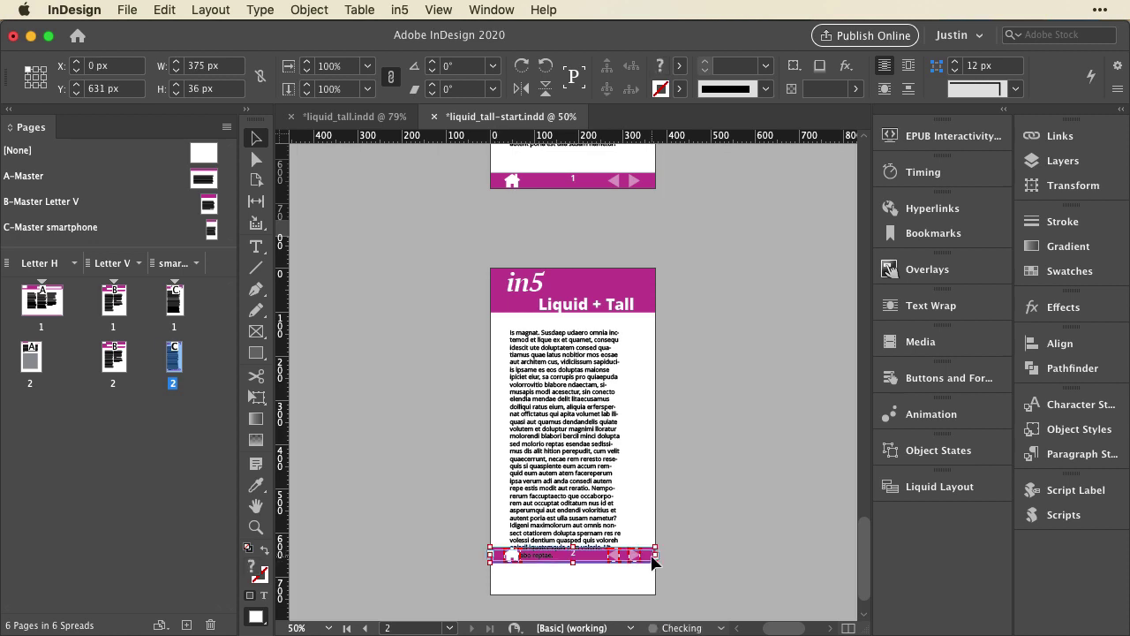
left_click_drag(652, 558, 654, 586)
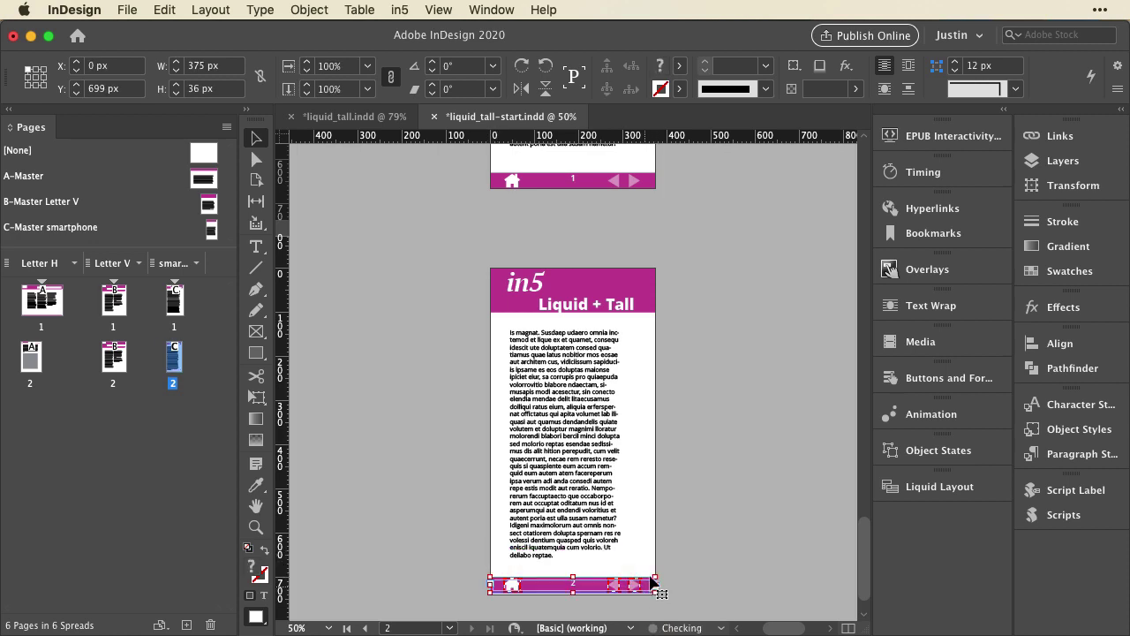
left_click(677, 494)
left_click_drag(471, 572, 648, 593)
left_click(650, 588)
Save liquid_tall-start.indd and jump to page 1 of the Letter V layout
left_click(688, 557)
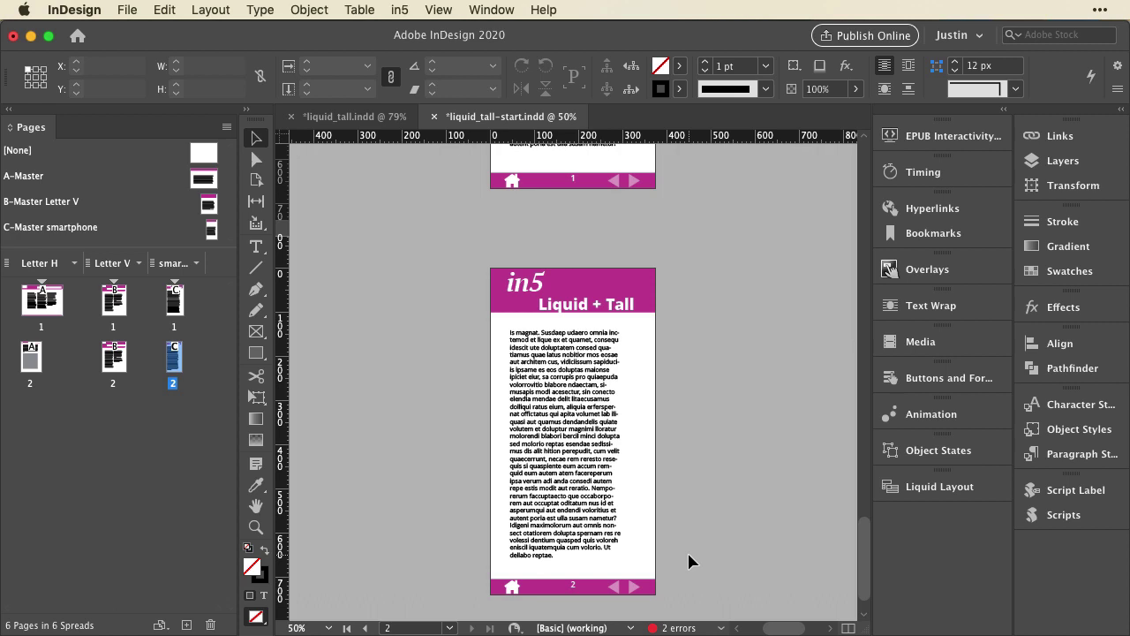
key("super+s")
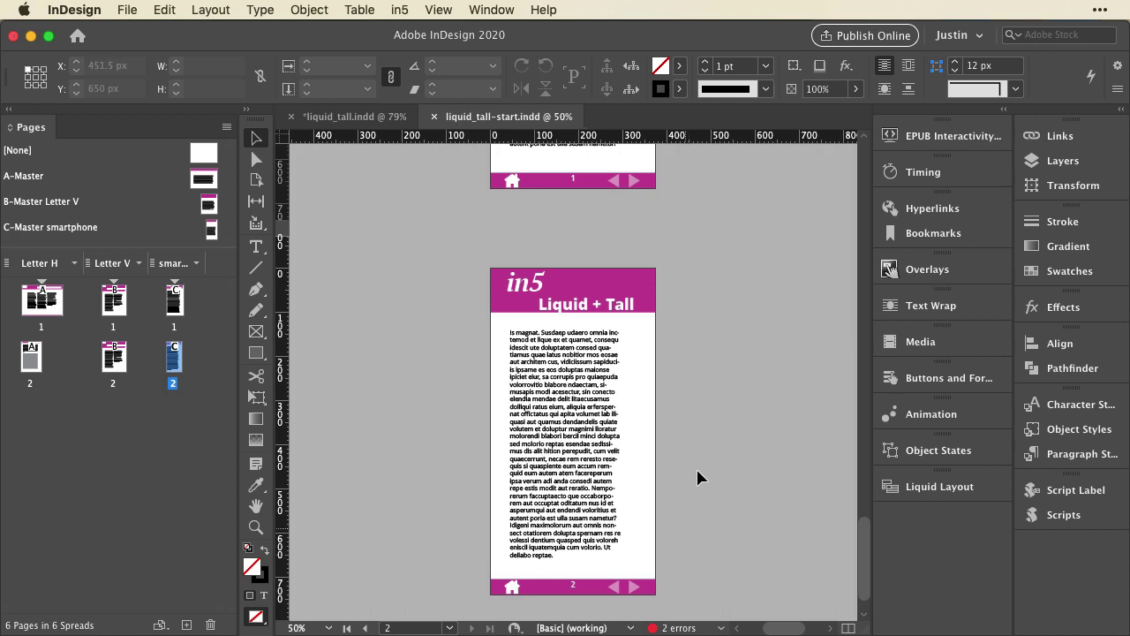
scroll(713, 409, "up", 2)
scroll(716, 415, "up", 2)
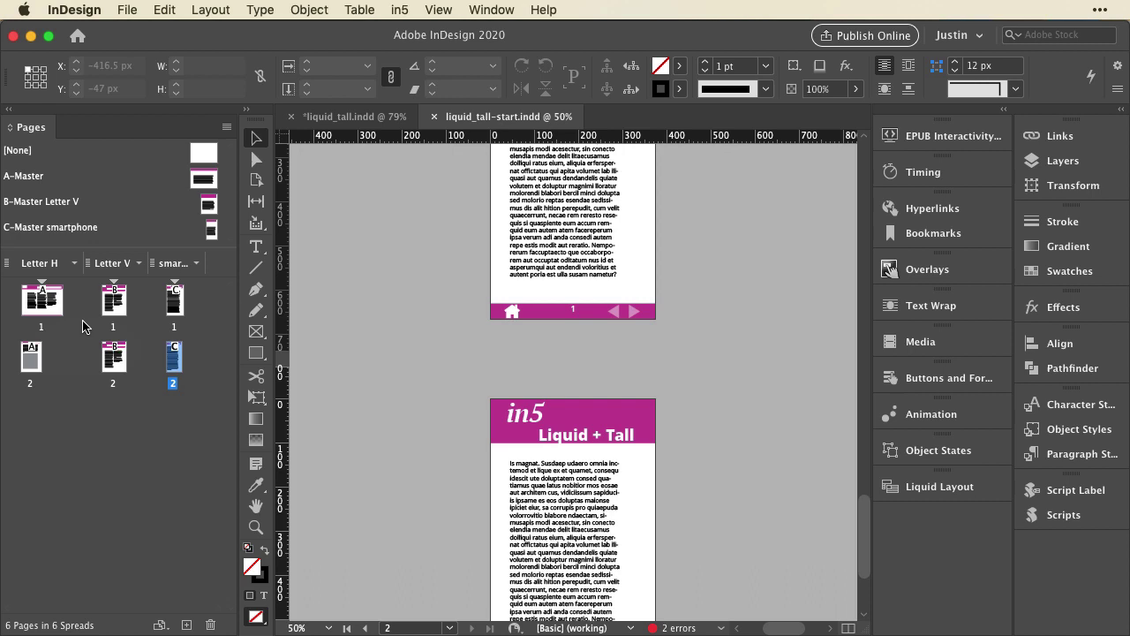
double_click(107, 313)
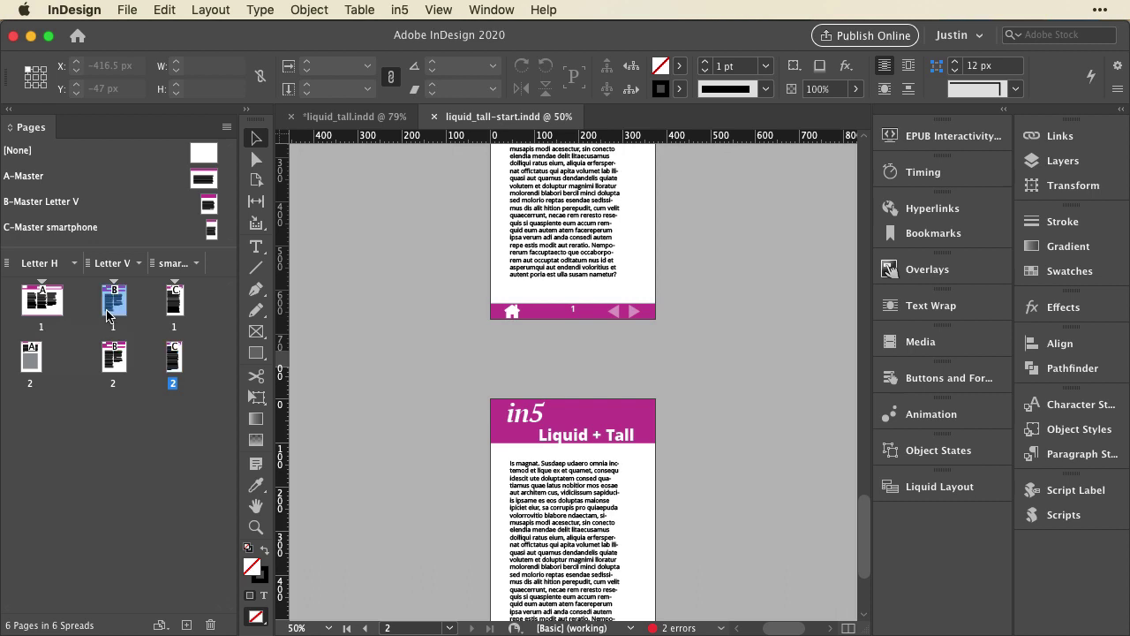